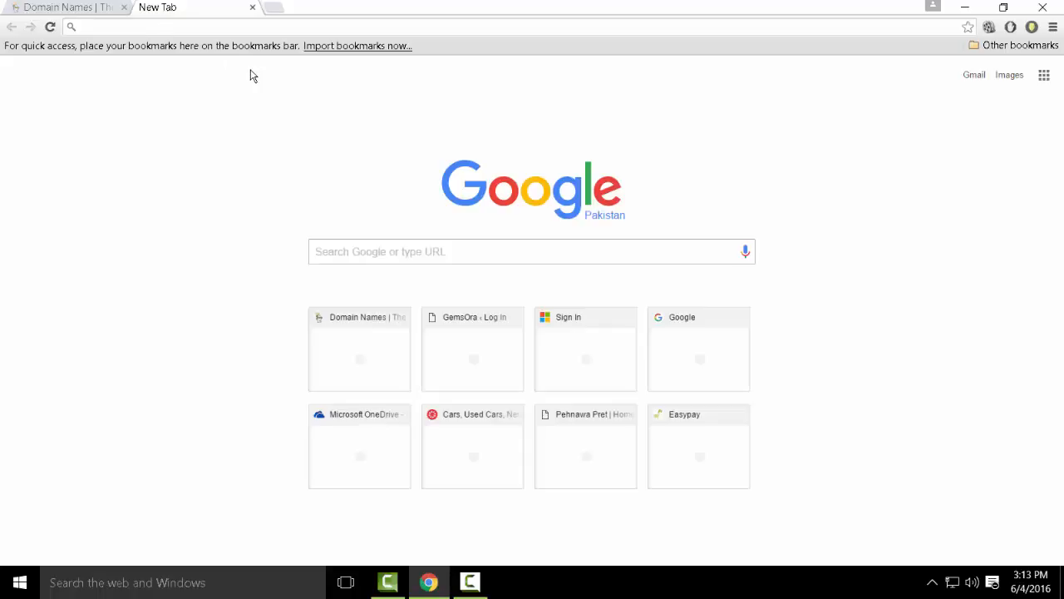
Search Google for 'wordpress' from the address bar suggestion and scroll through the results
{"action": "type", "text": "wor"}
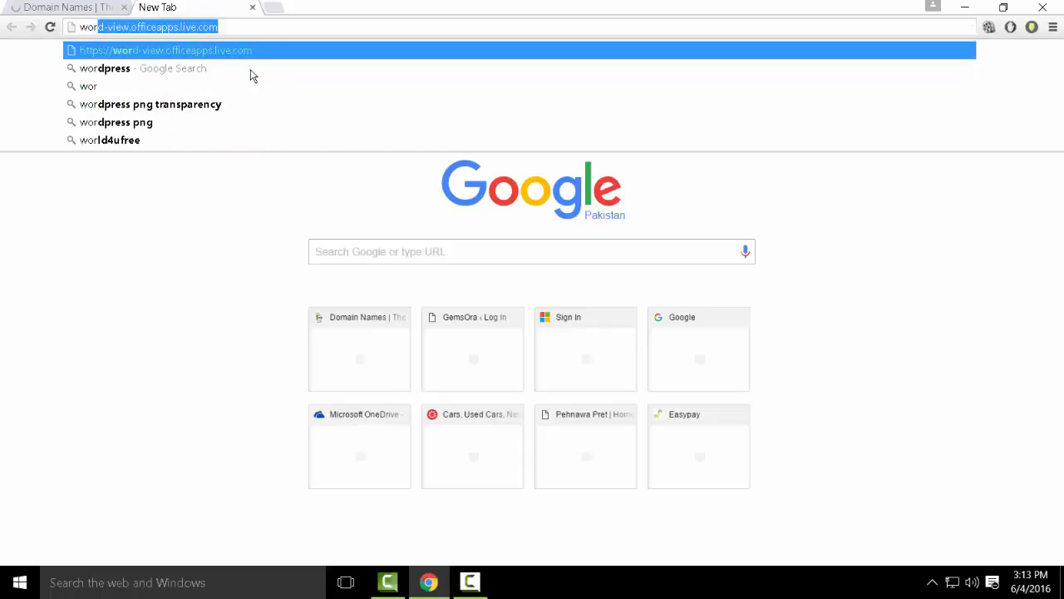
{"action": "left_click", "coordinate": [250, 69]}
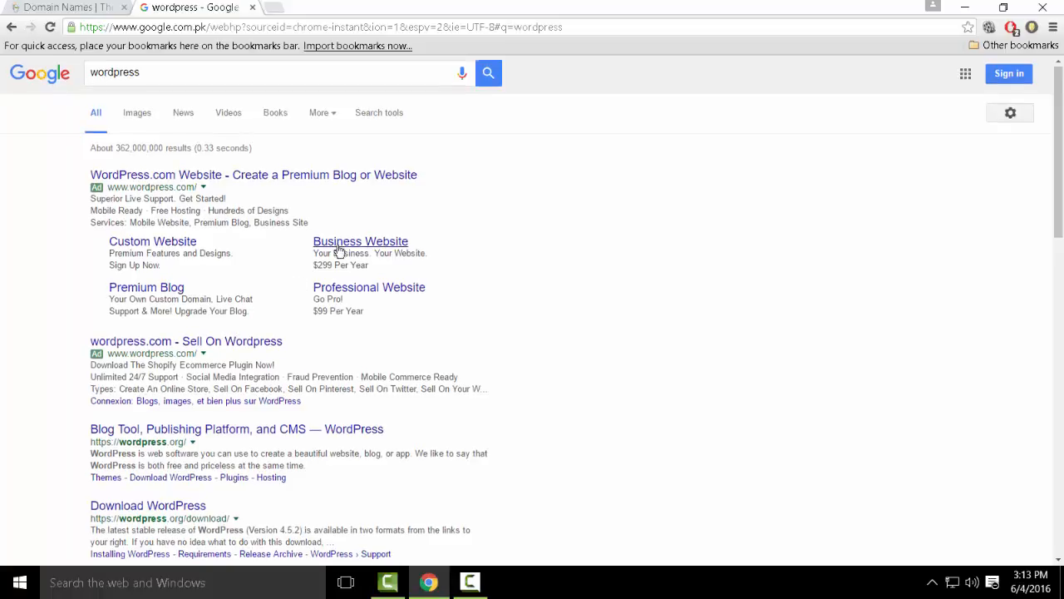
{"action": "scroll", "coordinate": [339, 250], "scroll_direction": "down", "scroll_amount": 1}
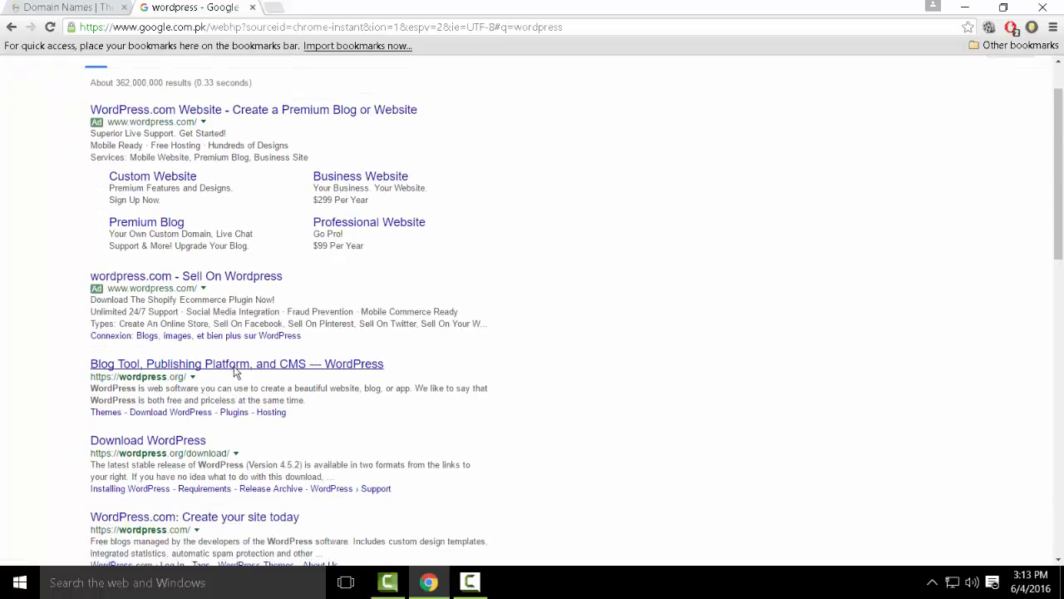
Download the WordPress 4.5.2 zip package from wordpress.org's download page
{"action": "left_click", "coordinate": [235, 371]}
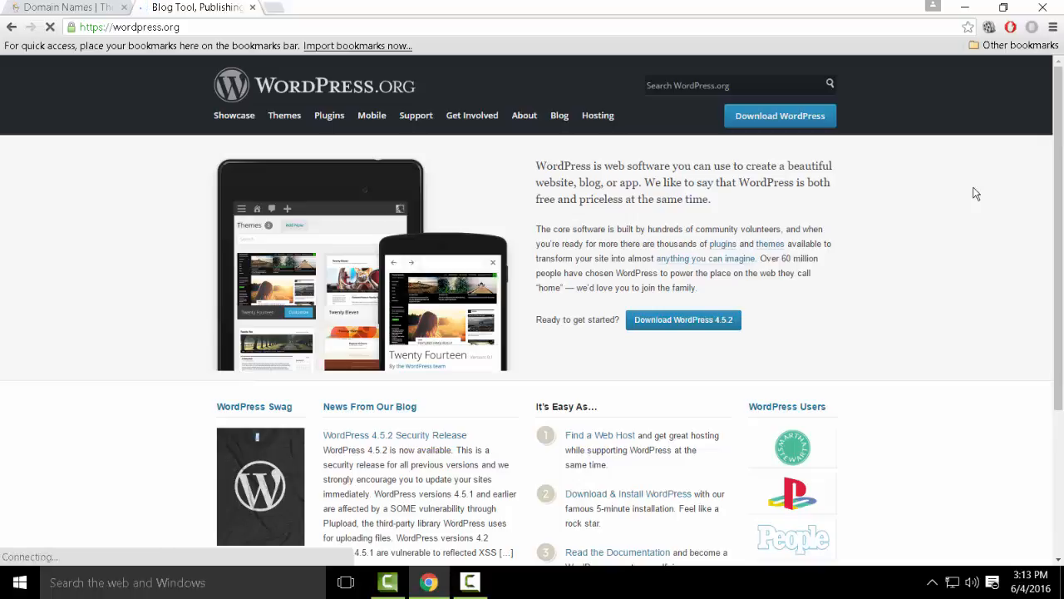
{"action": "left_click", "coordinate": [683, 321]}
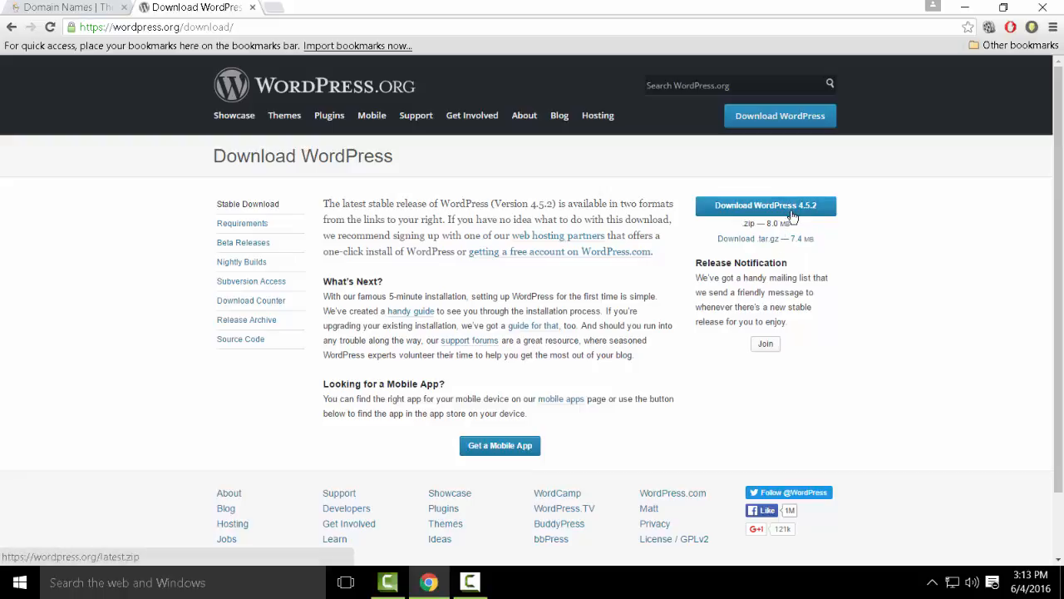
{"action": "left_click", "coordinate": [792, 212]}
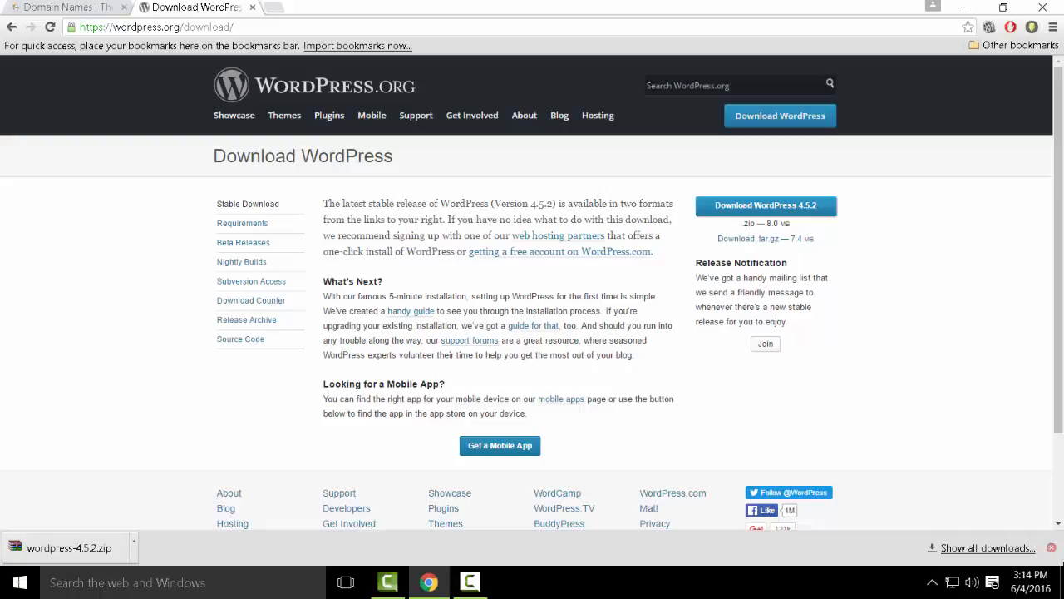
{"action": "left_click", "coordinate": [1051, 547]}
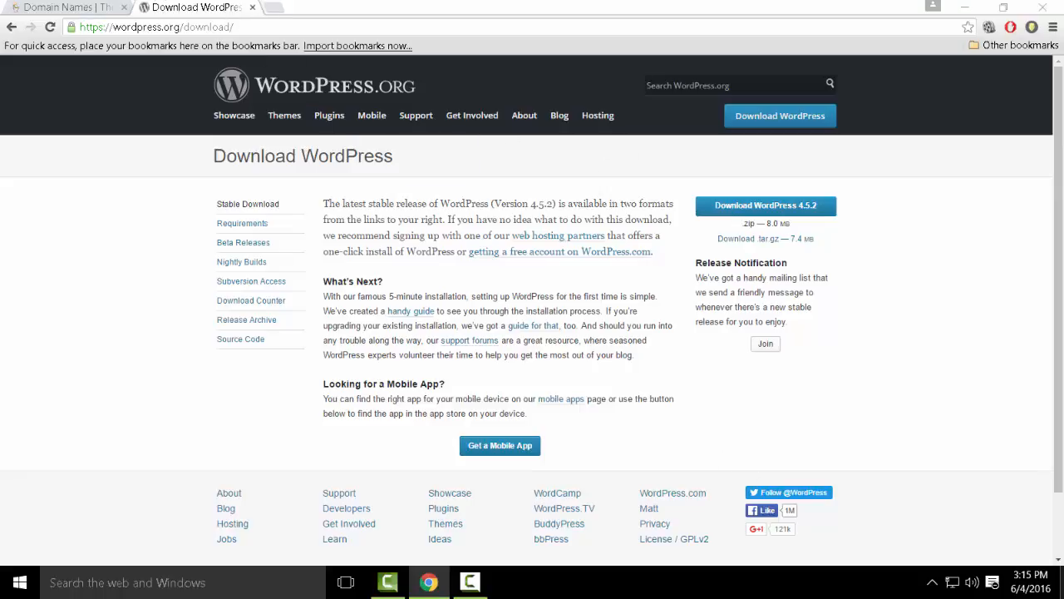
Cut the wordpress-4.5.2 archive from Downloads and paste it onto the desktop
{"action": "key", "text": "super"}
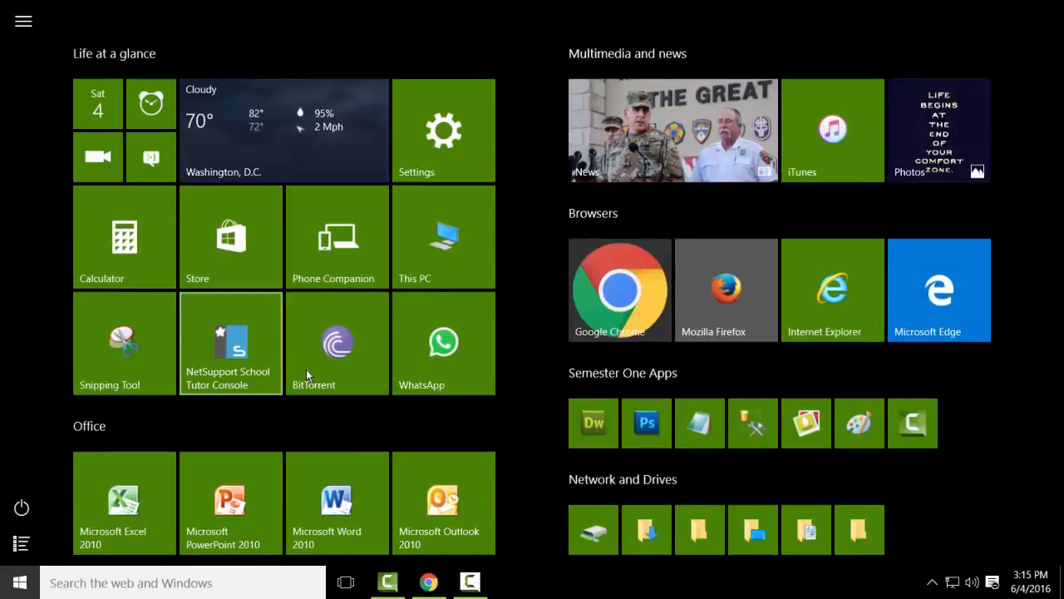
{"action": "left_click", "coordinate": [667, 524]}
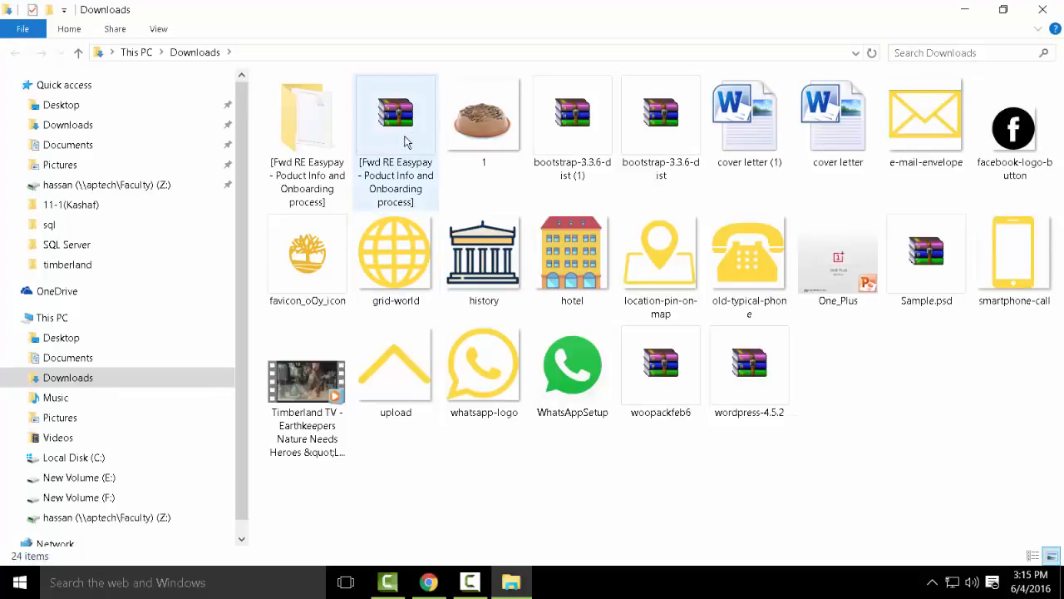
{"action": "left_click", "coordinate": [785, 398]}
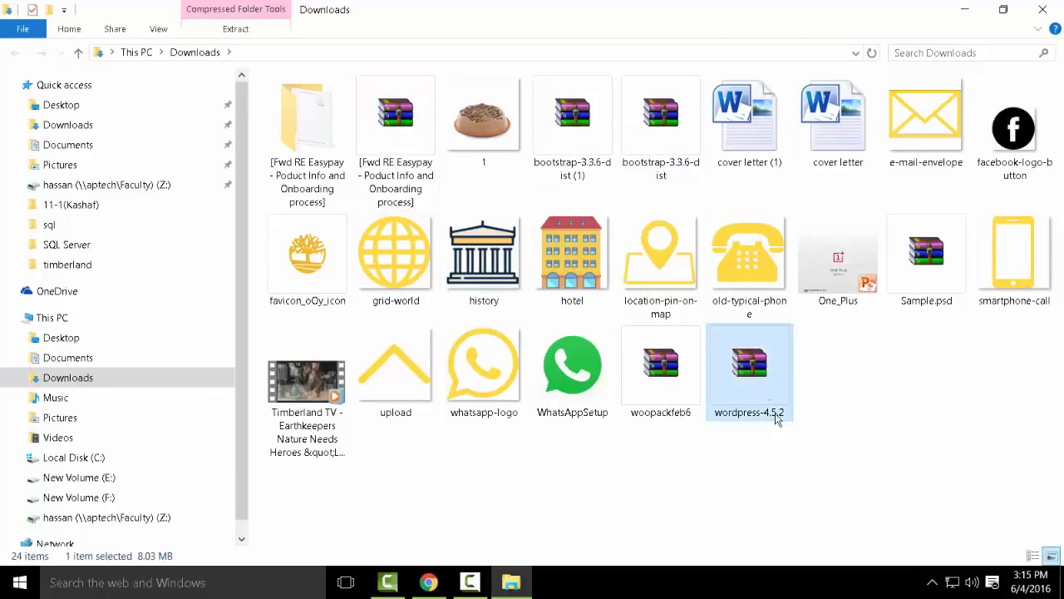
{"action": "key", "text": "ctrl+x"}
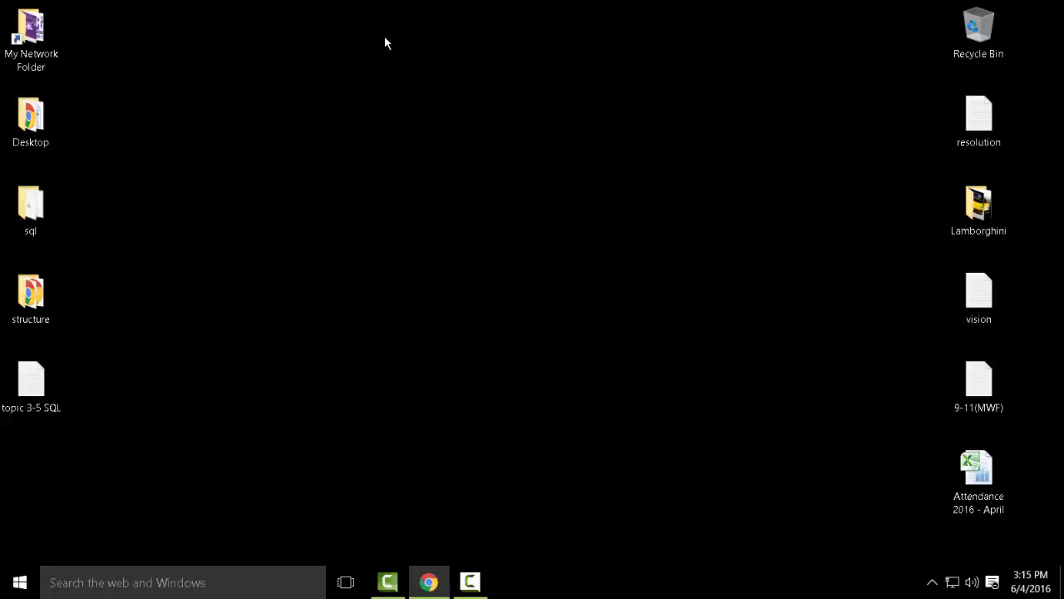
{"action": "right_click", "coordinate": [384, 35]}
{"action": "left_click", "coordinate": [431, 114]}
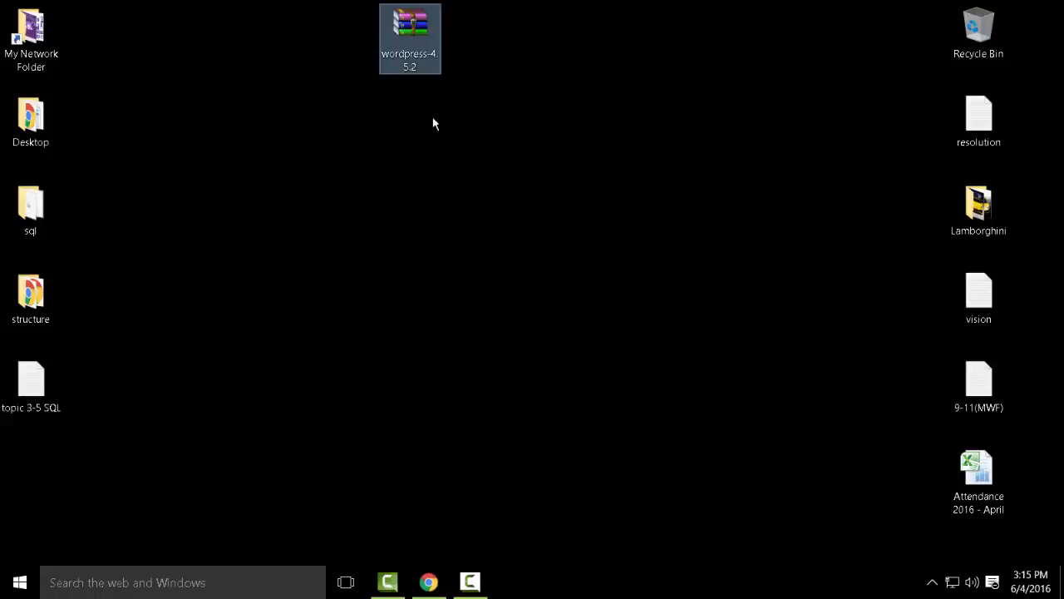
Extract the archive with WinRAR to a wordpress-4.5.2 folder and place it beside the archive
{"action": "right_click", "coordinate": [402, 30]}
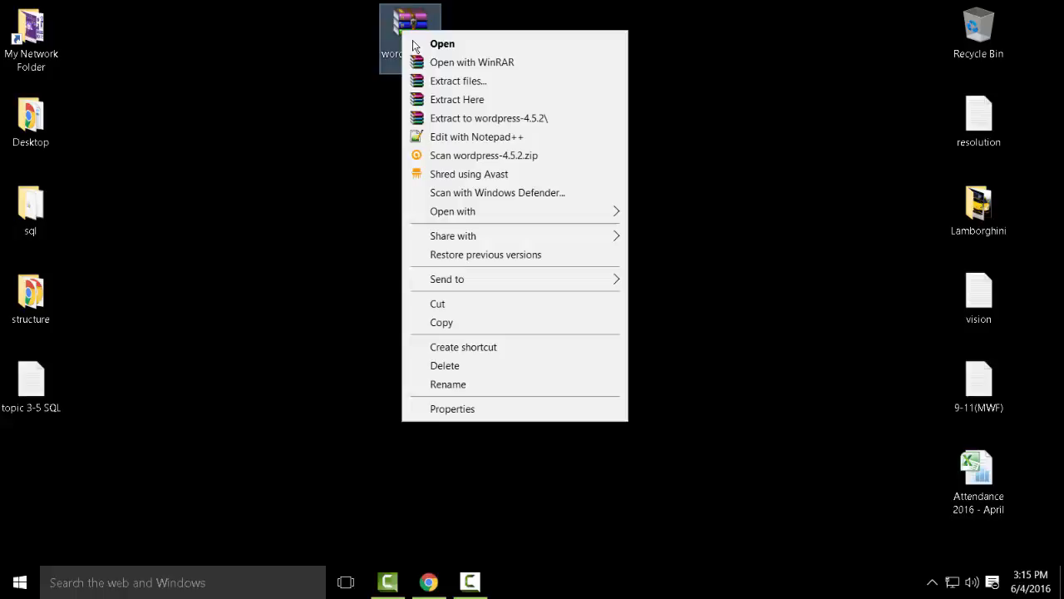
{"action": "left_click", "coordinate": [493, 125]}
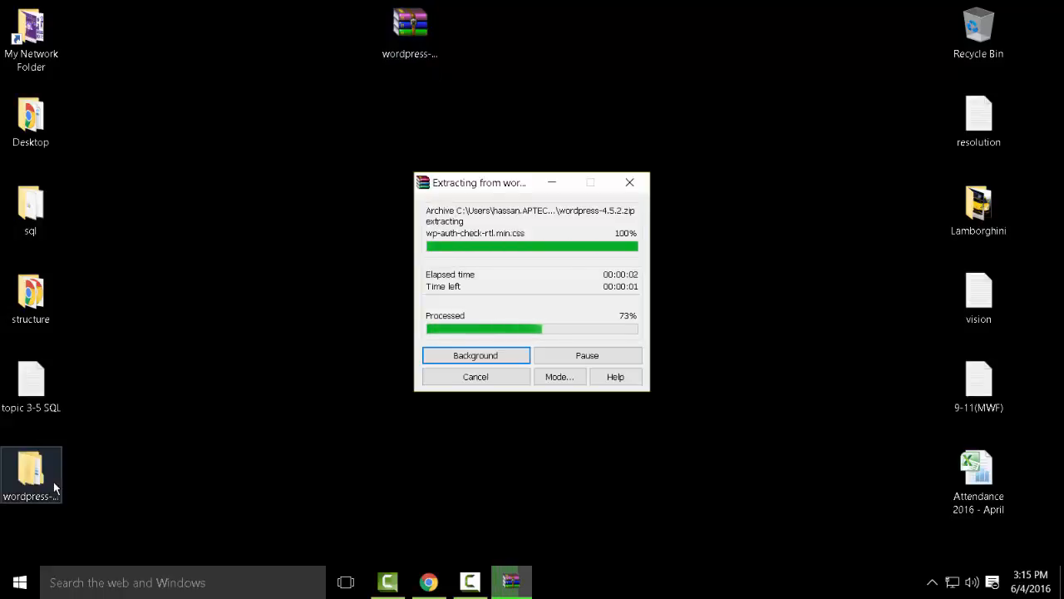
{"action": "left_click_drag", "start_coordinate": [50, 489], "coordinate": [537, 32]}
Open wordpress-4.5.2 and its wordpress subfolder, reviewing the loose files and wp- folders
{"action": "double_click", "coordinate": [536, 31]}
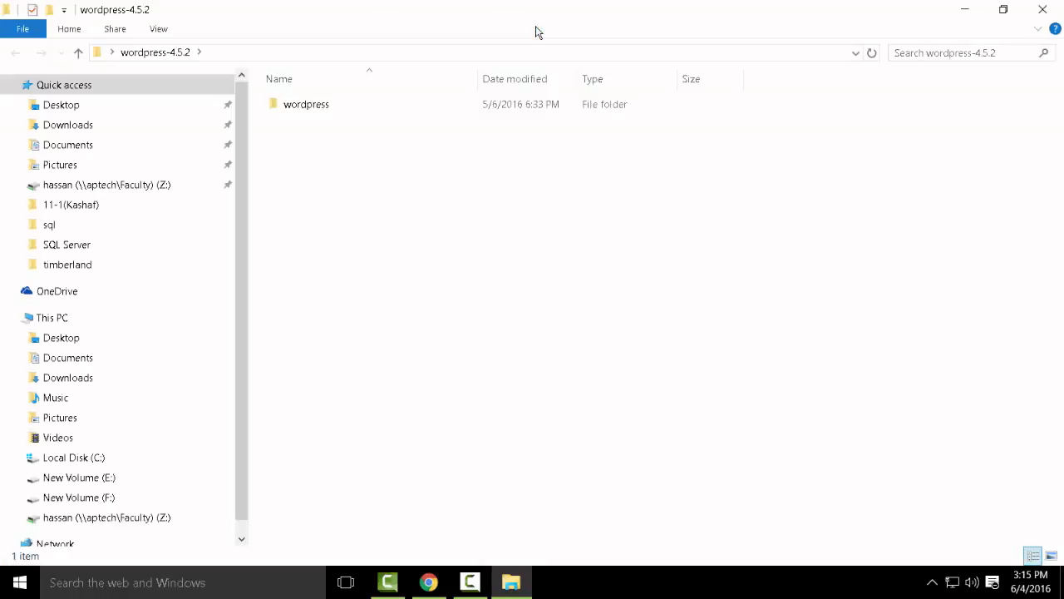
{"action": "double_click", "coordinate": [353, 111]}
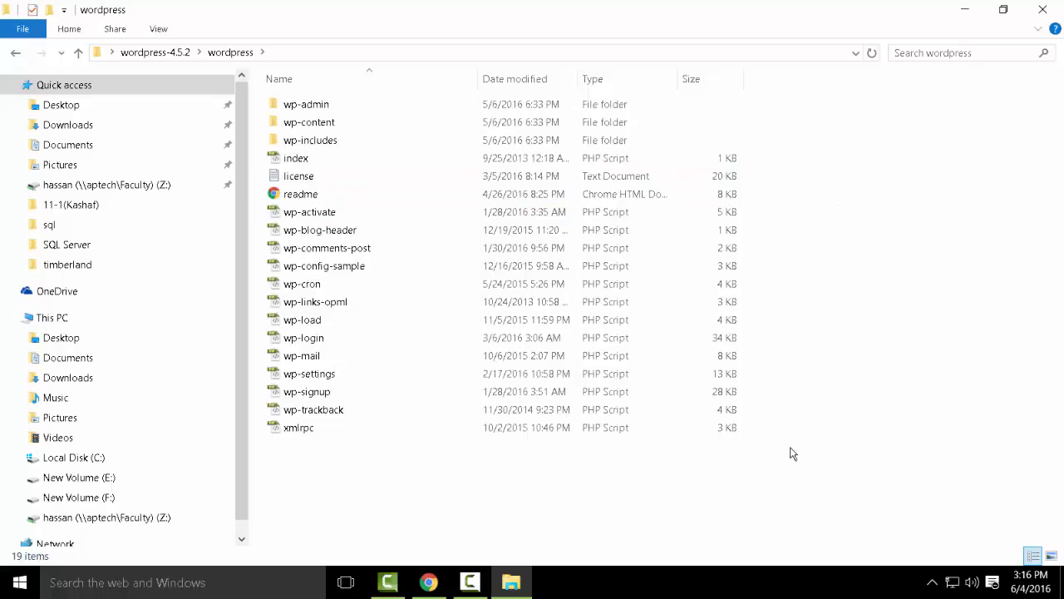
{"action": "left_click_drag", "start_coordinate": [830, 454], "coordinate": [491, 207]}
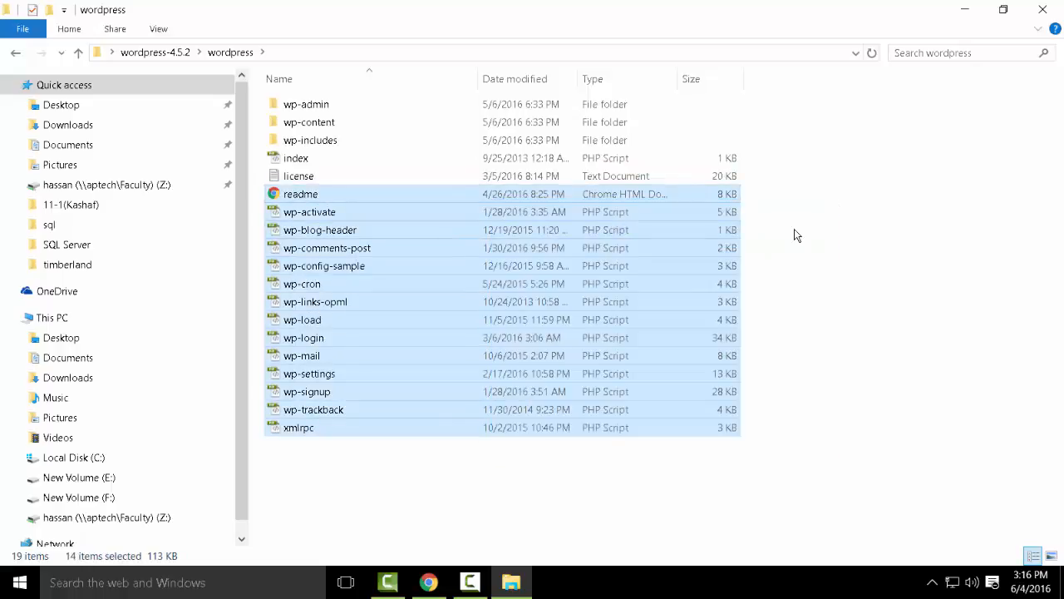
{"action": "left_click", "coordinate": [792, 233]}
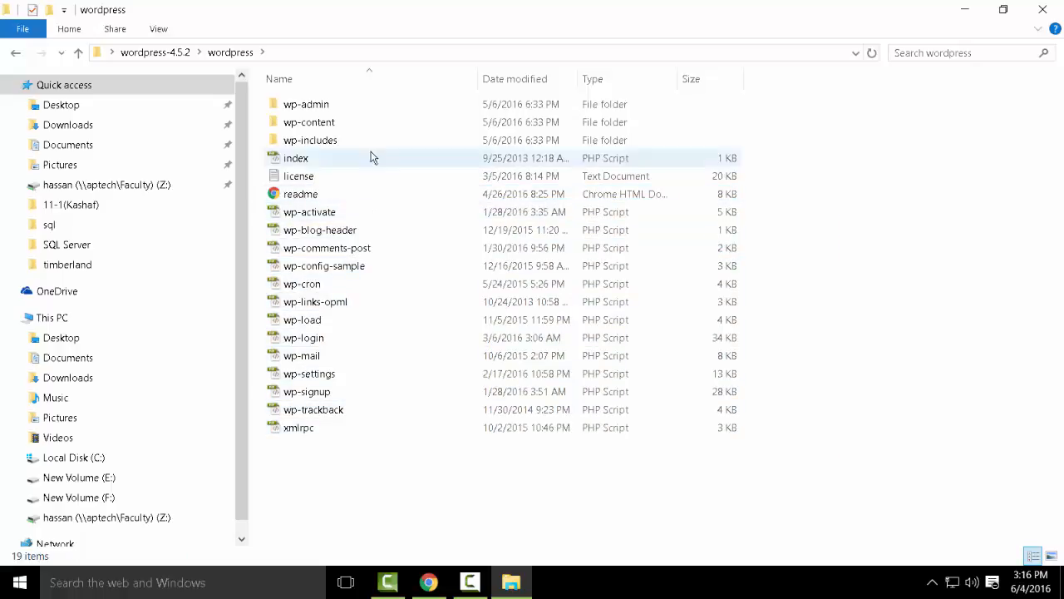
{"action": "left_click", "coordinate": [372, 105]}
{"action": "left_click", "coordinate": [371, 123]}
{"action": "left_click", "coordinate": [366, 139]}
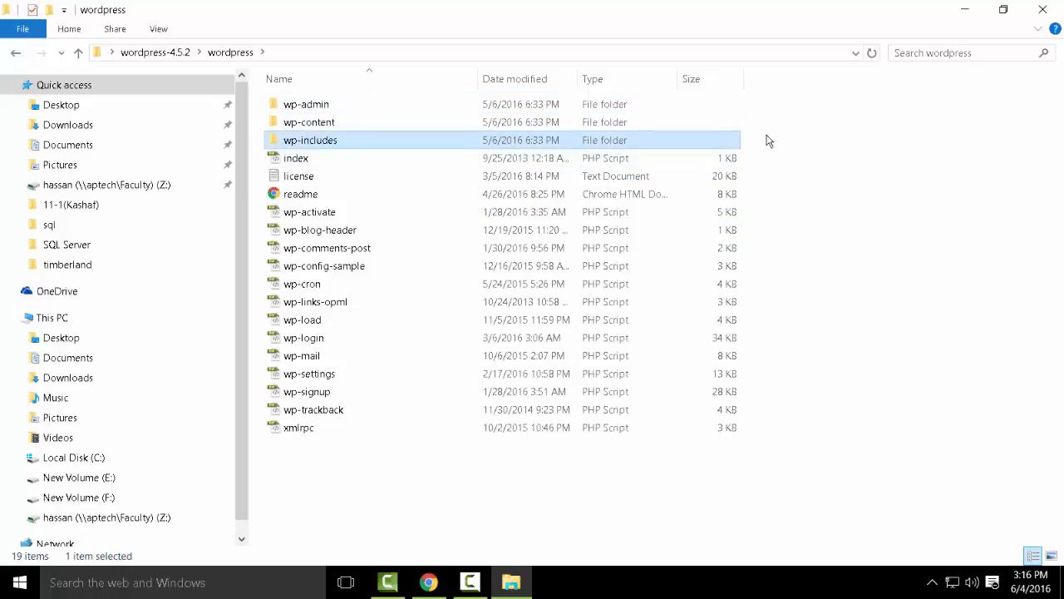
{"action": "left_click", "coordinate": [805, 123]}
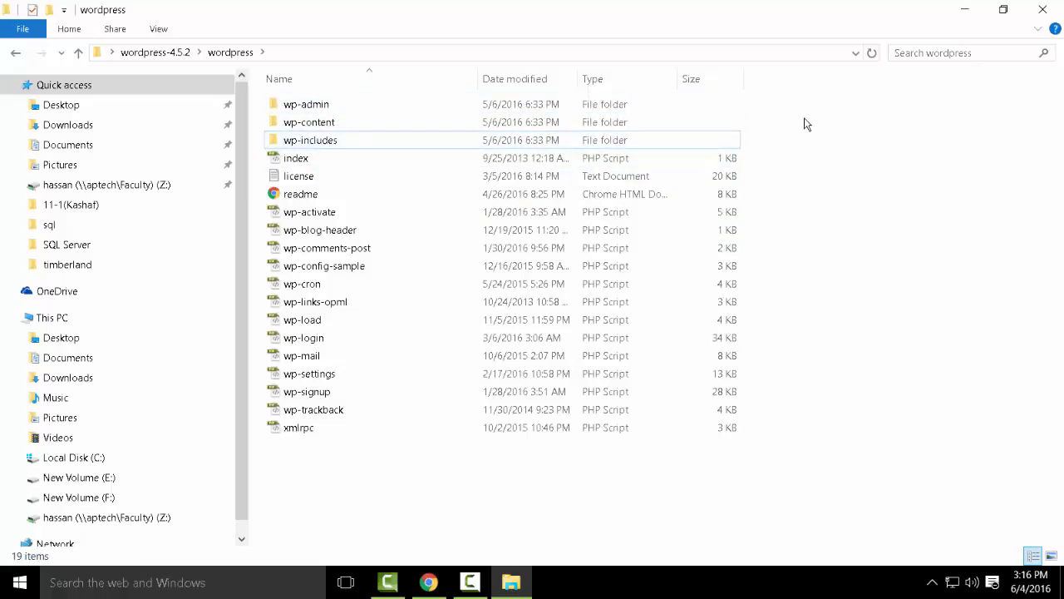
Open wp-content and look over its plugins and themes folders
{"action": "left_click", "coordinate": [356, 125]}
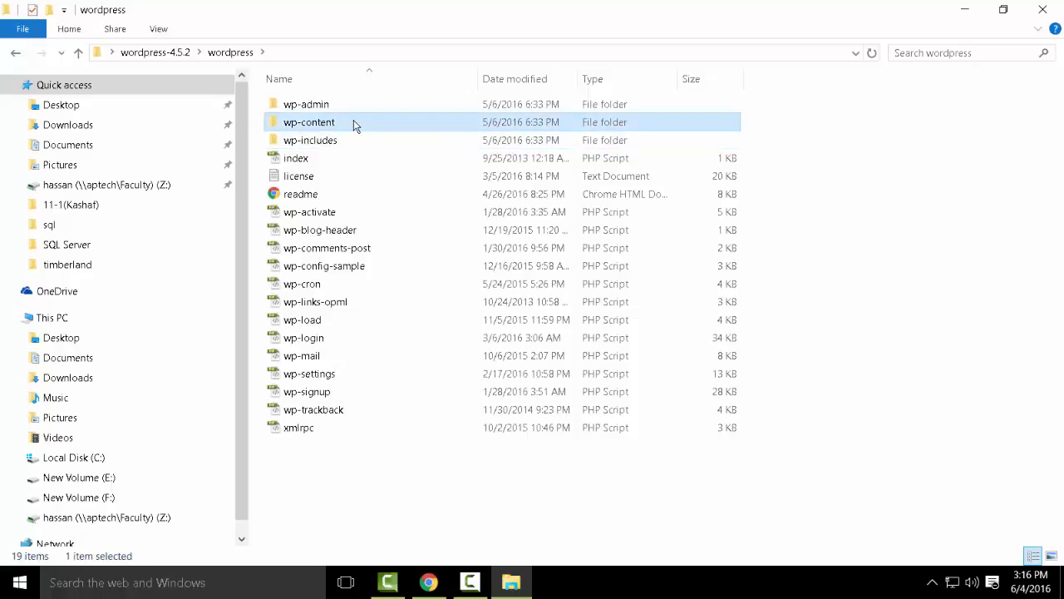
{"action": "double_click", "coordinate": [324, 124]}
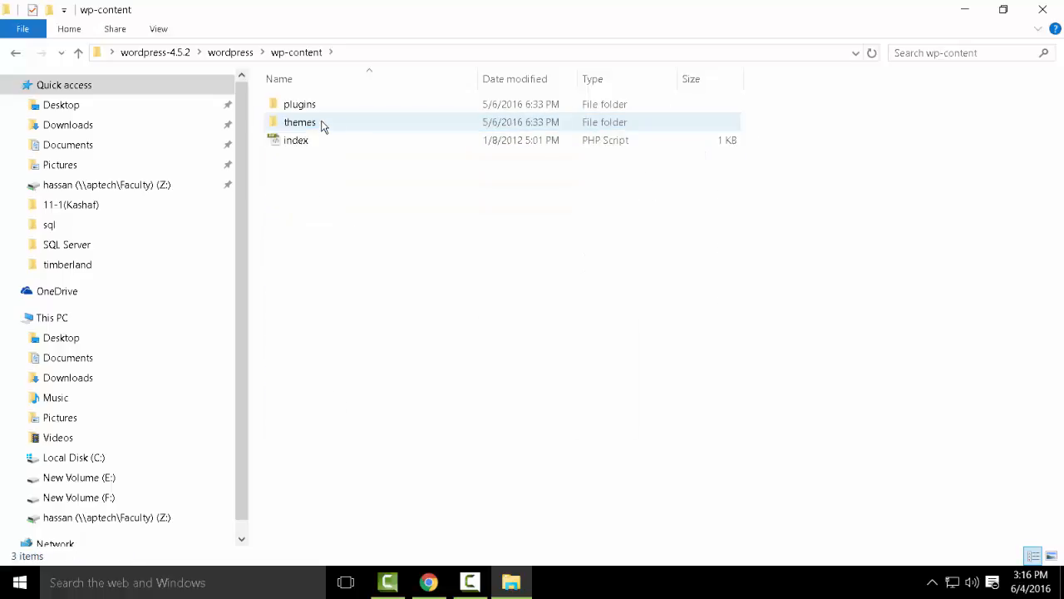
{"action": "left_click", "coordinate": [323, 124]}
{"action": "left_click", "coordinate": [323, 106]}
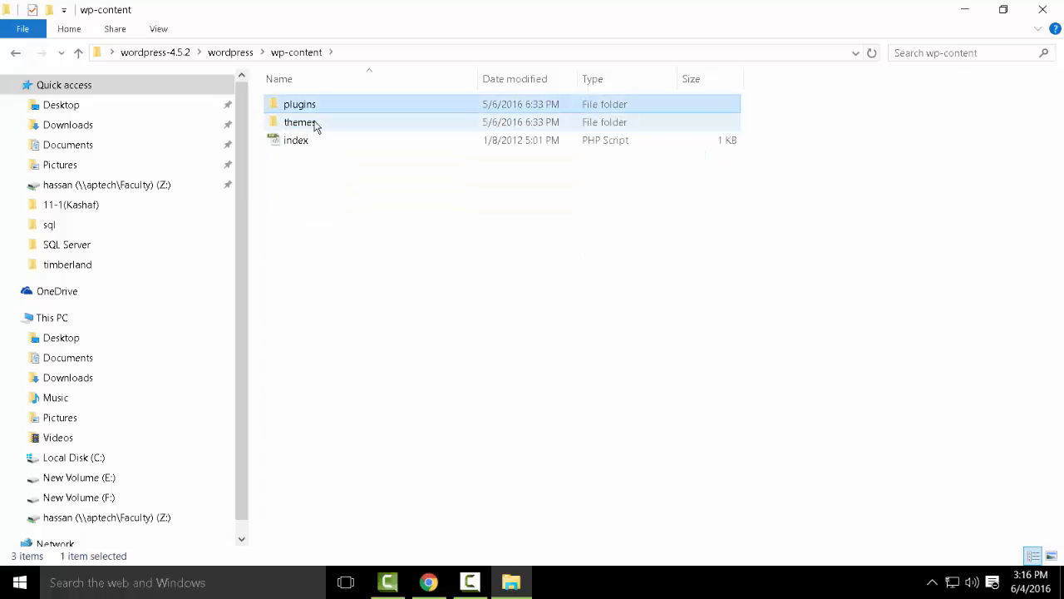
{"action": "left_click", "coordinate": [316, 124]}
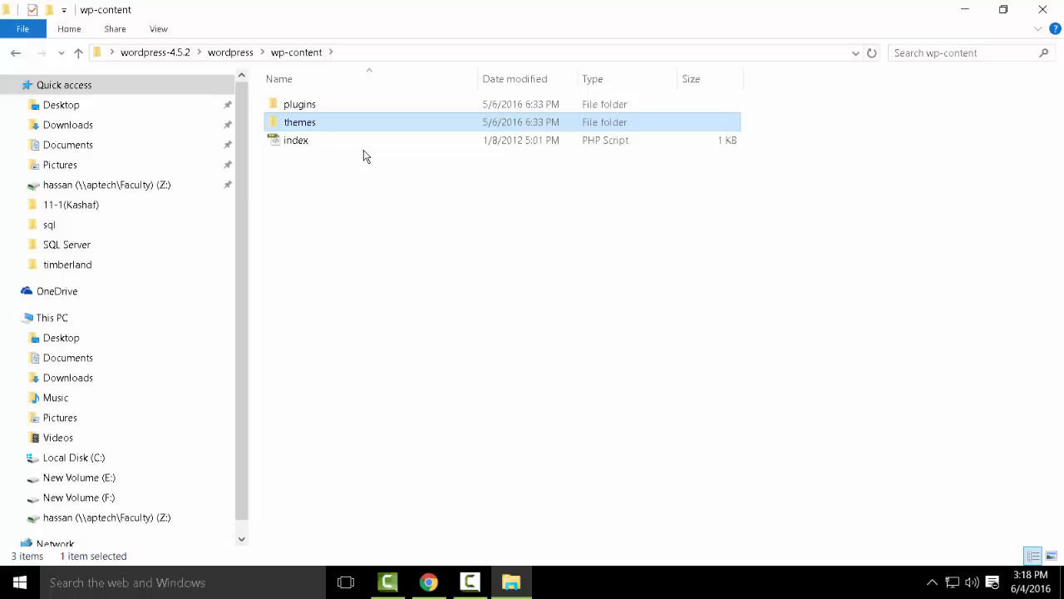
Navigate back up to wordpress-4.5.2, close Explorer, and select the extracted folder on the desktop
{"action": "left_click", "coordinate": [394, 181]}
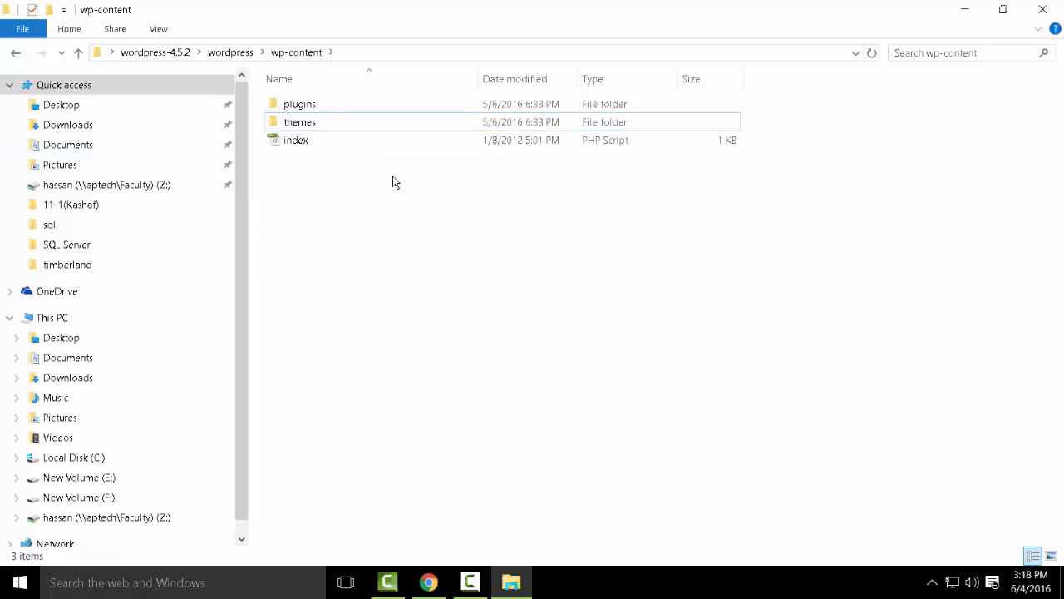
{"action": "left_click", "coordinate": [237, 55]}
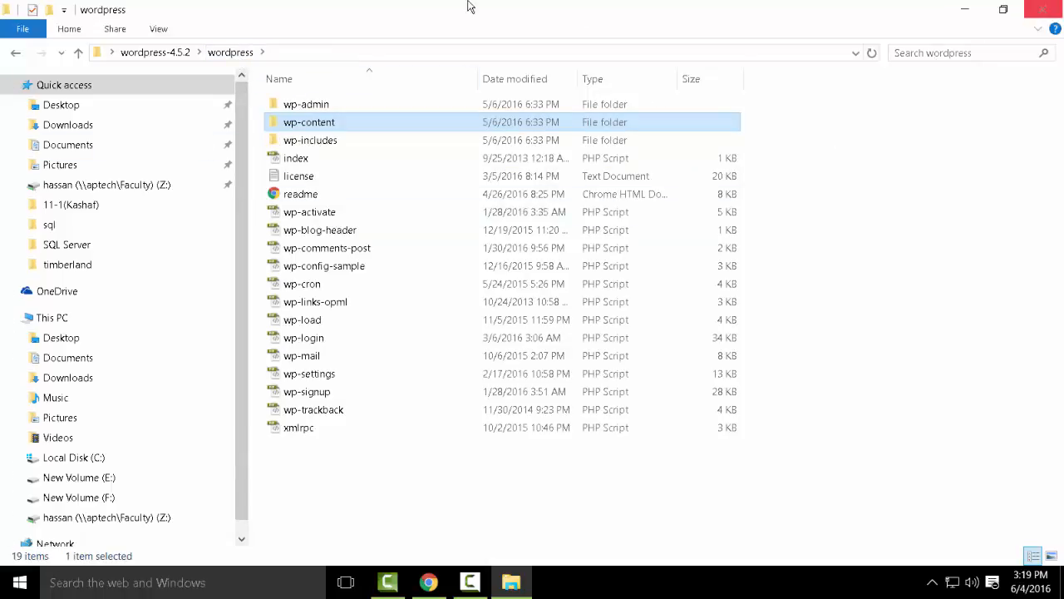
{"action": "left_click", "coordinate": [133, 58]}
{"action": "left_click", "coordinate": [1043, 9]}
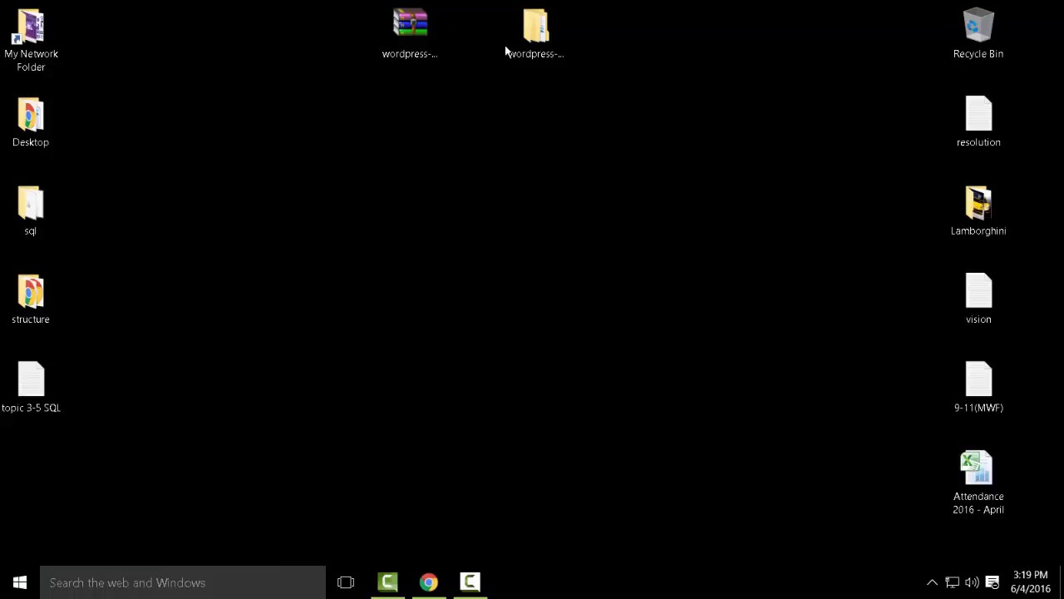
{"action": "left_click", "coordinate": [529, 47]}
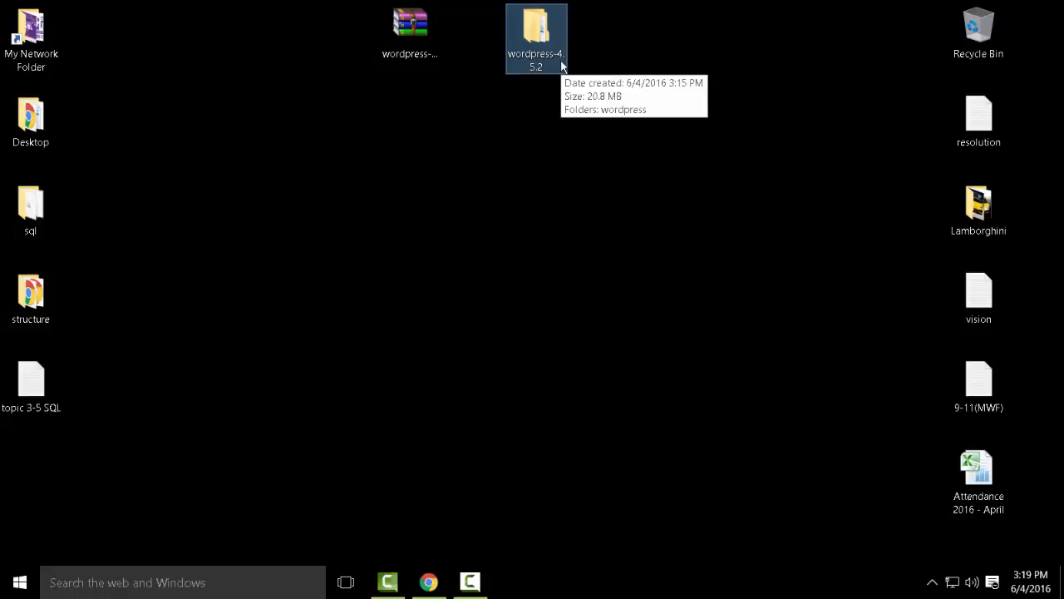
Rename the wordpress subfolder inside wordpress-4.5.2 to 'ecom'
{"action": "double_click", "coordinate": [561, 67]}
{"action": "left_click", "coordinate": [325, 107]}
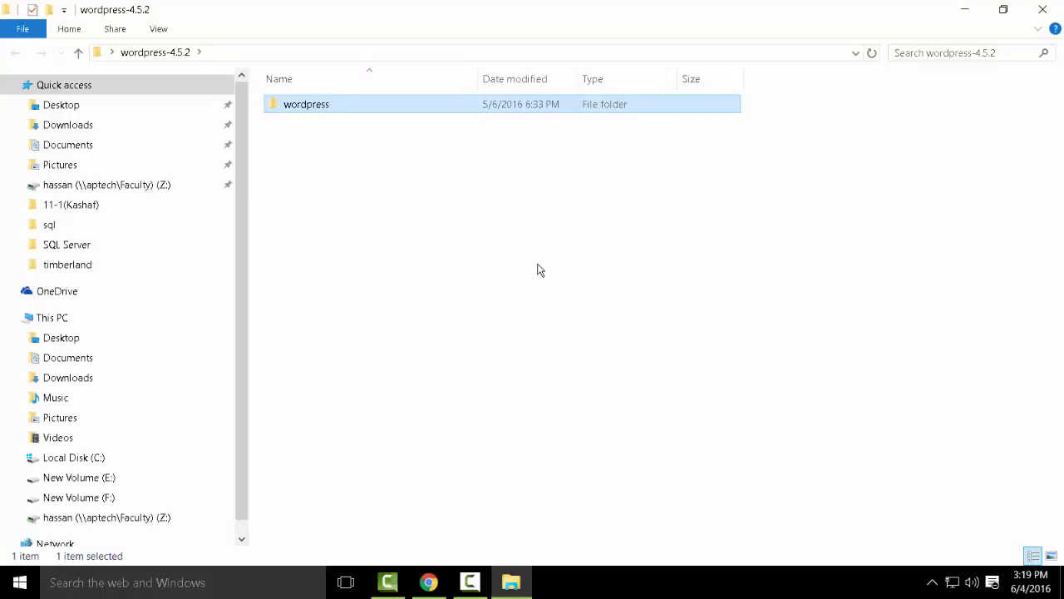
{"action": "key", "text": "F2"}
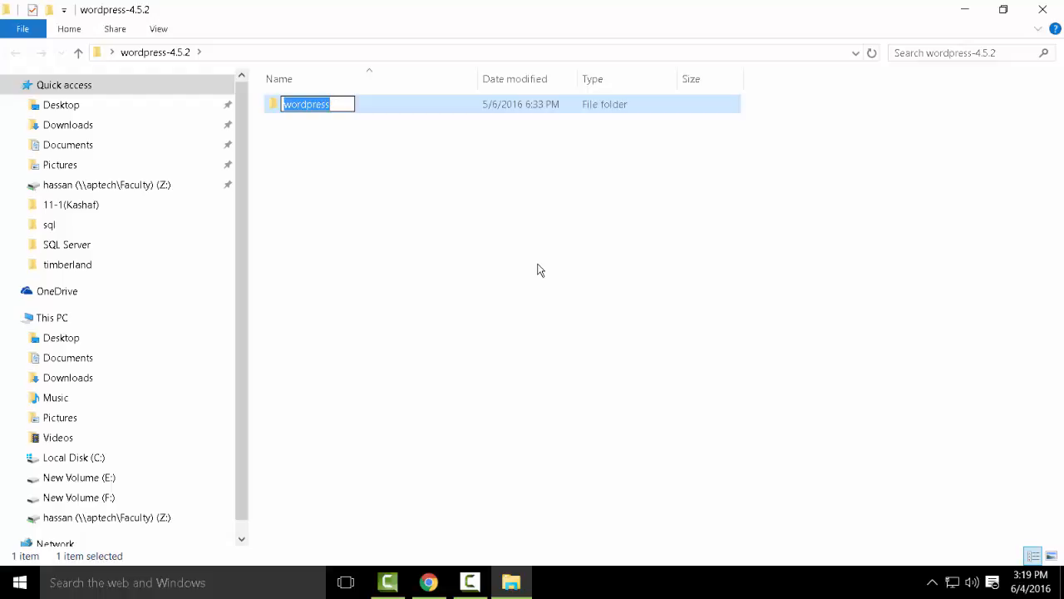
{"action": "type", "text": "ecom"}
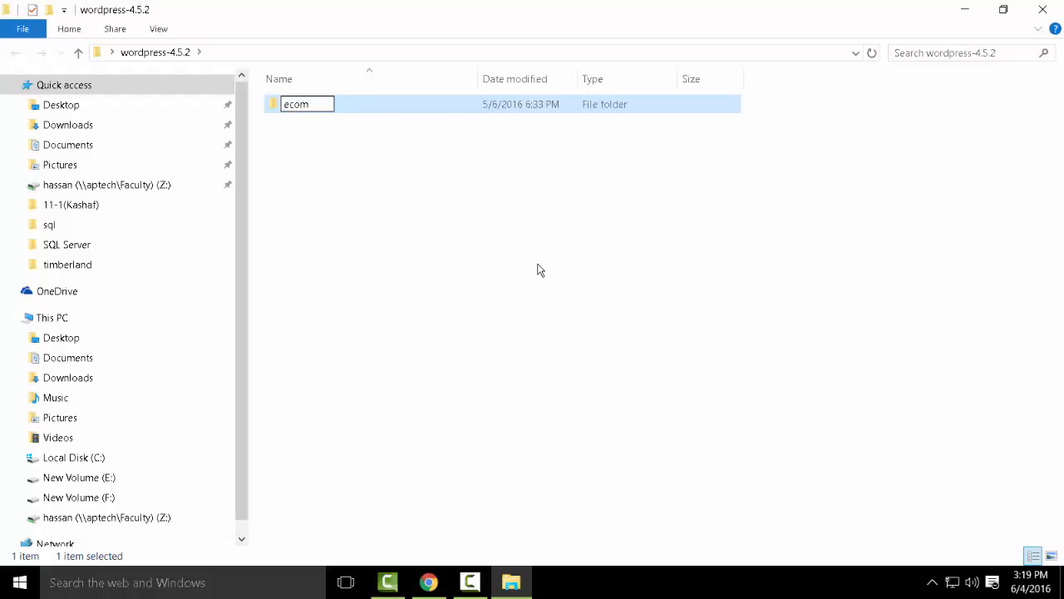
{"action": "key", "text": "Return"}
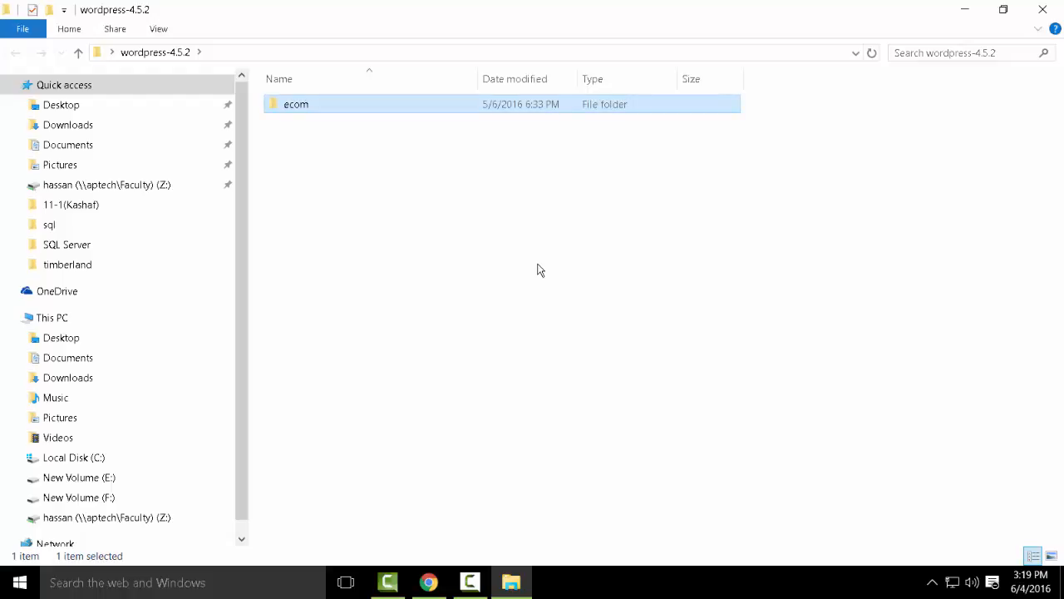
Open the ecom folder to view its files
{"action": "right_click", "coordinate": [291, 101]}
{"action": "left_click", "coordinate": [292, 152]}
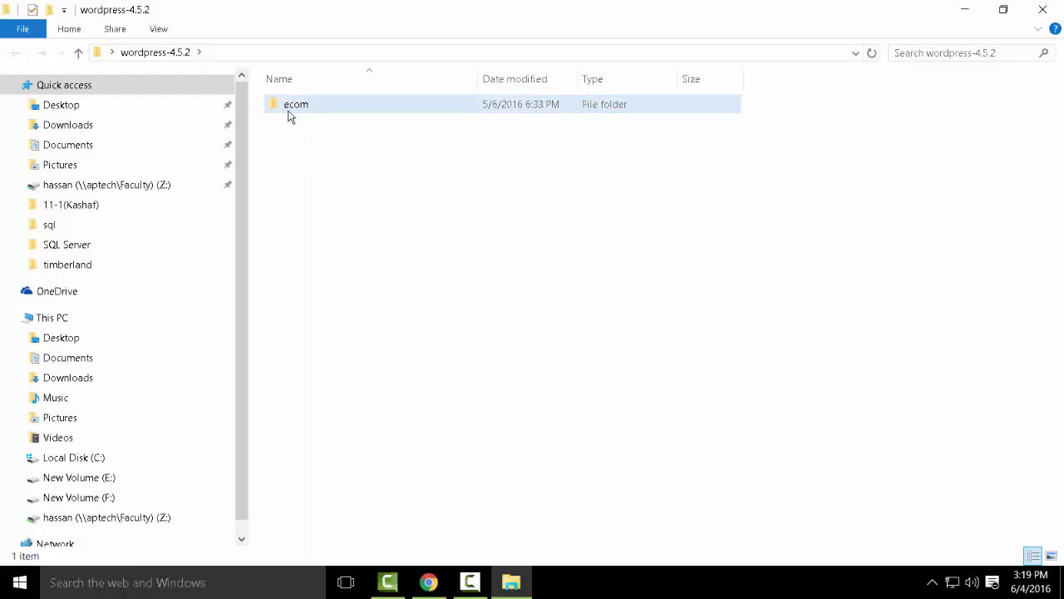
{"action": "right_click", "coordinate": [295, 107]}
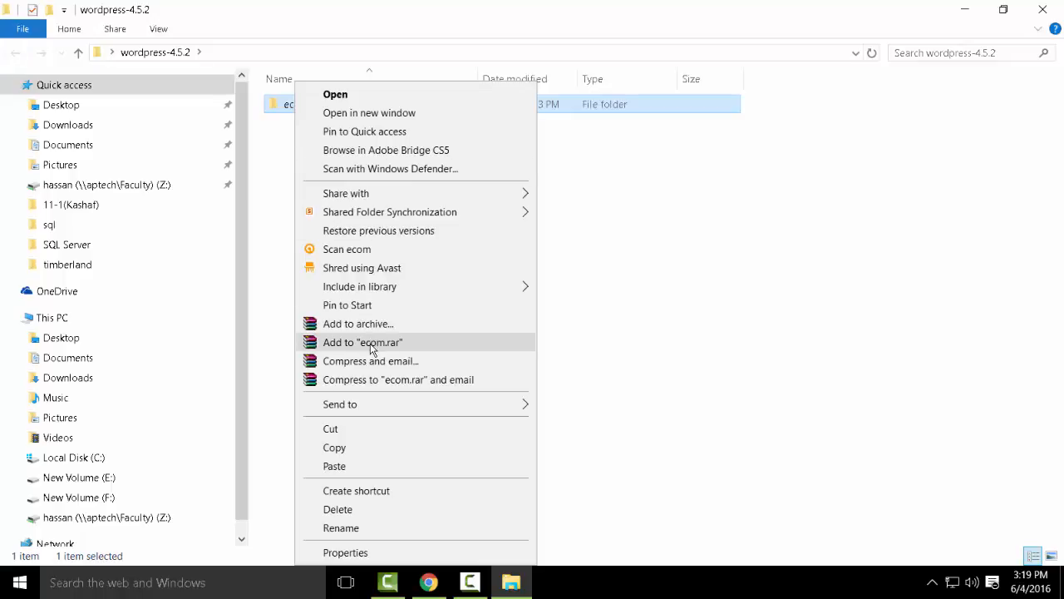
{"action": "left_click", "coordinate": [316, 90]}
{"action": "double_click", "coordinate": [302, 105]}
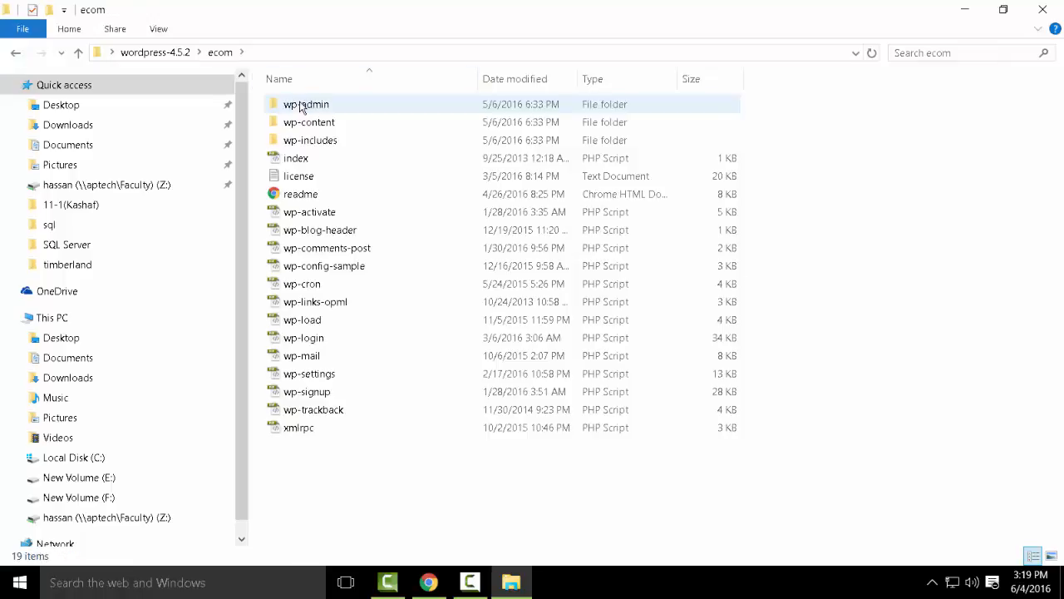
Compress all 19 files in ecom into a zip archive named 'ecom'
{"action": "key", "text": "ctrl+a"}
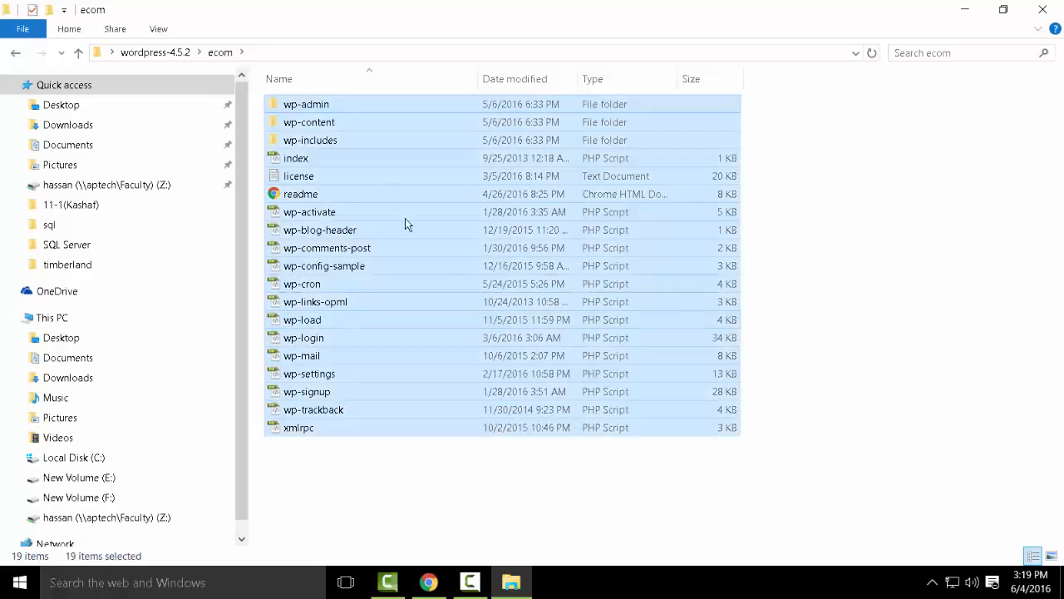
{"action": "right_click", "coordinate": [373, 167]}
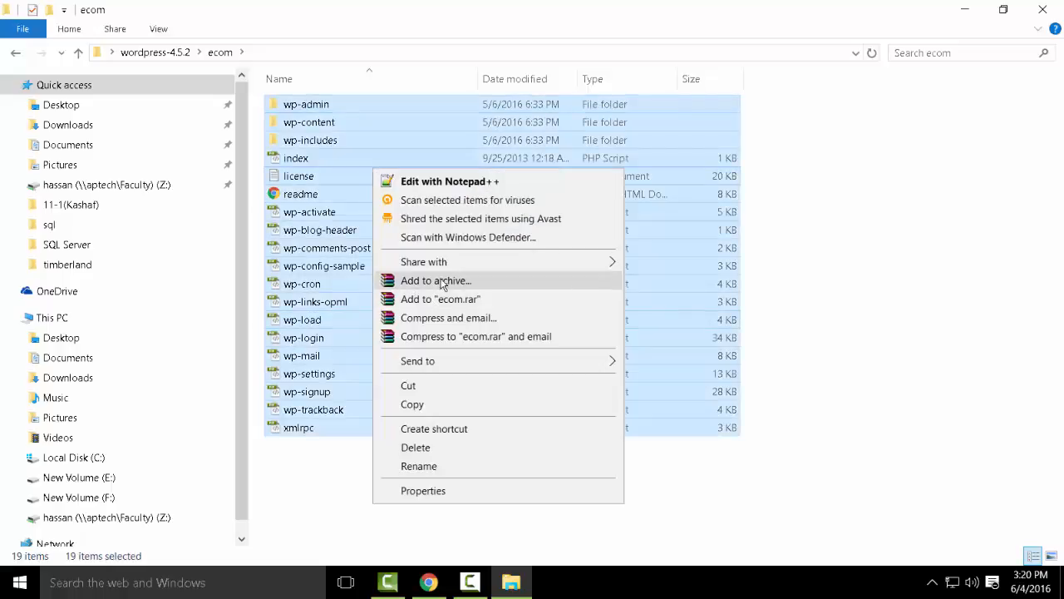
{"action": "mouse_move", "coordinate": [453, 368]}
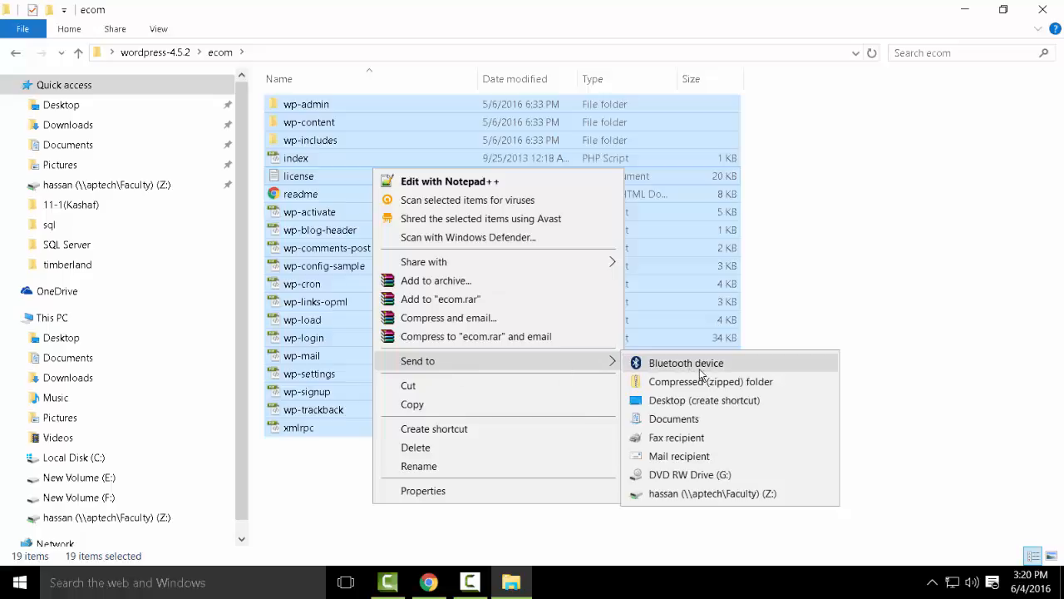
{"action": "left_click", "coordinate": [704, 382]}
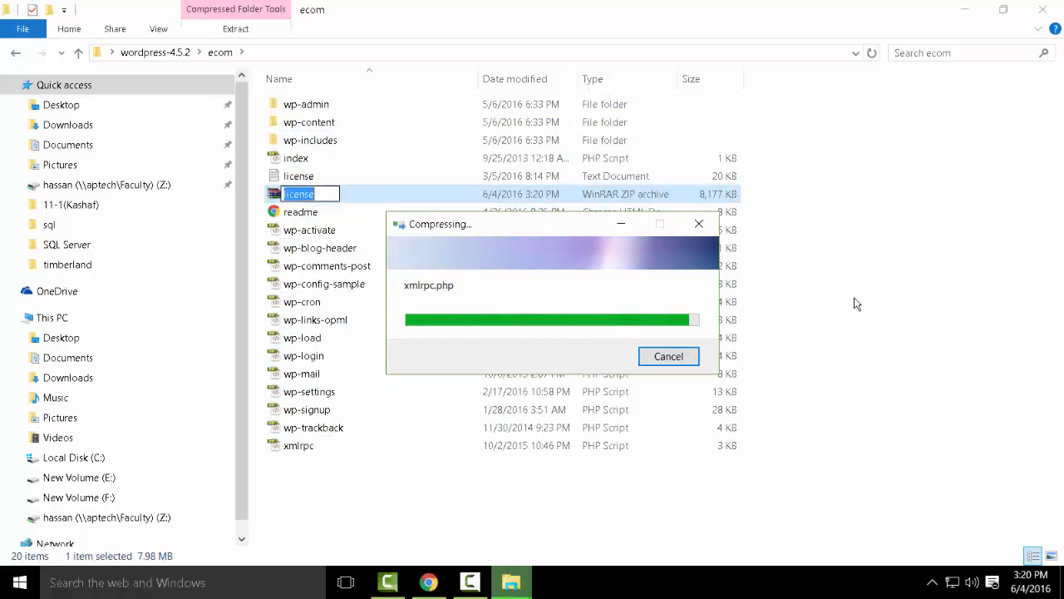
{"action": "type", "text": "ec"}
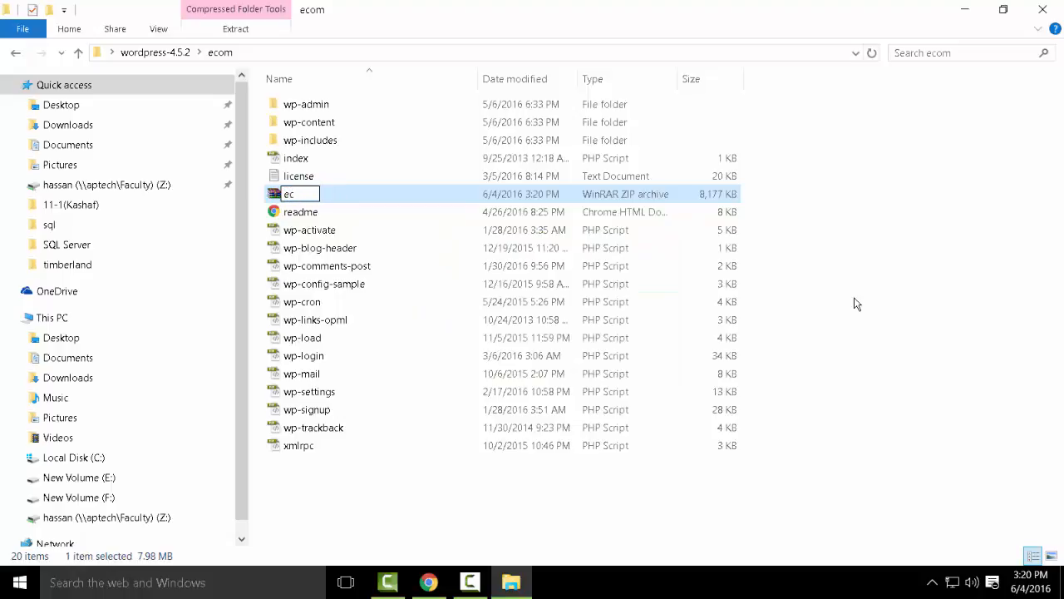
{"action": "type", "text": "om"}
{"action": "key", "text": "Return"}
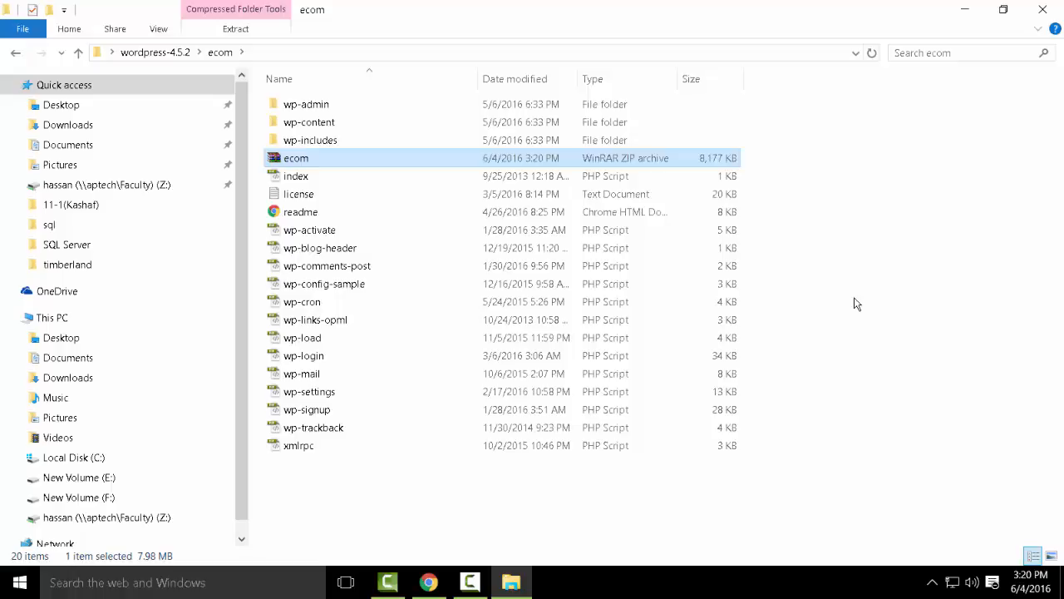
Return to Chrome, close the WordPress tab, and sign in to GoDaddy with the account username and password
{"action": "left_click", "coordinate": [431, 584]}
{"action": "left_click", "coordinate": [257, 10]}
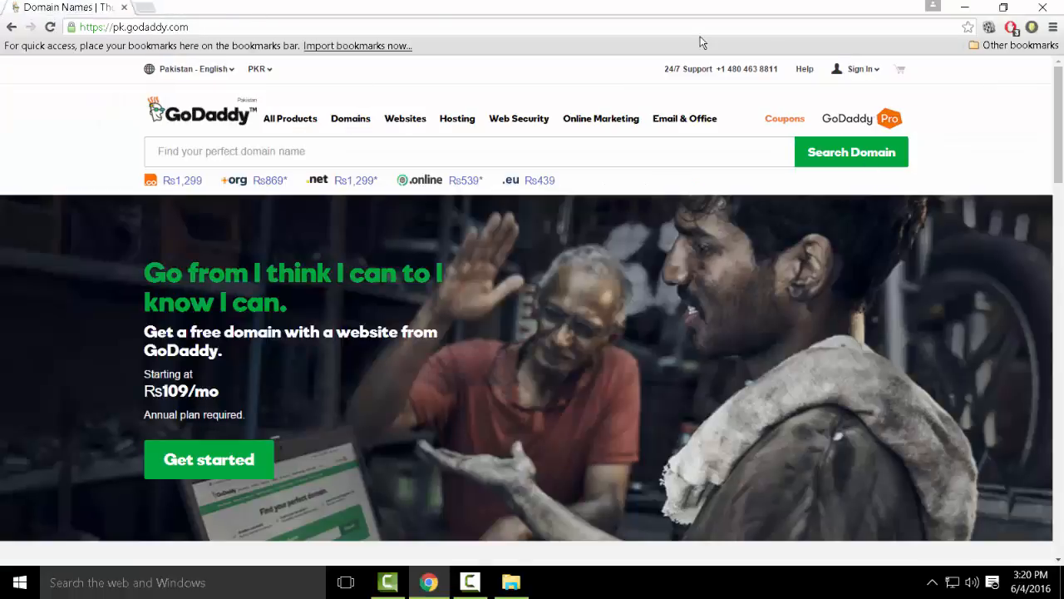
{"action": "left_click", "coordinate": [866, 73]}
{"action": "left_click", "coordinate": [822, 156]}
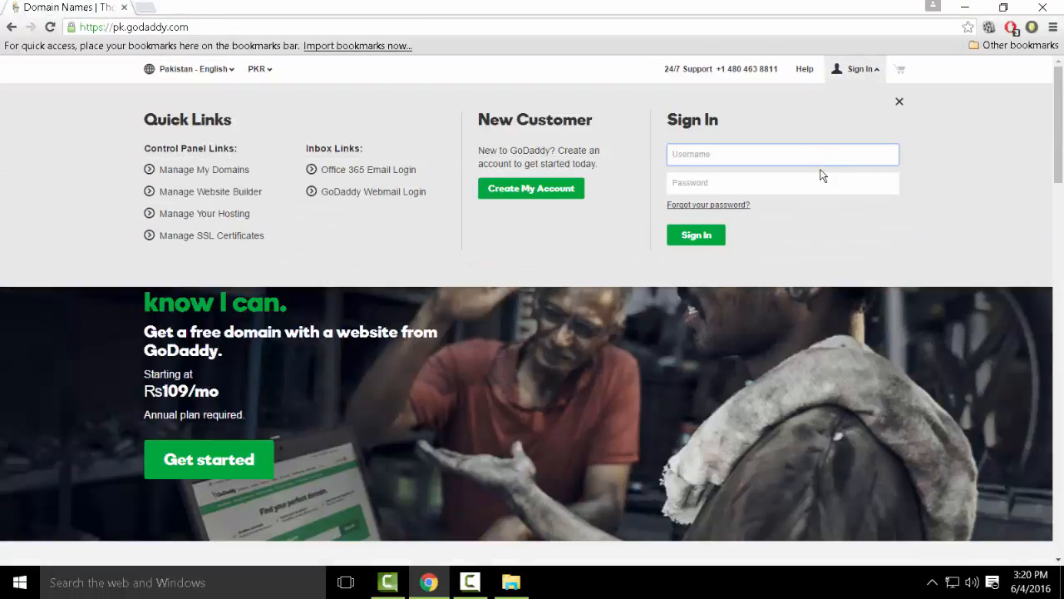
{"action": "key", "text": "Tab"}
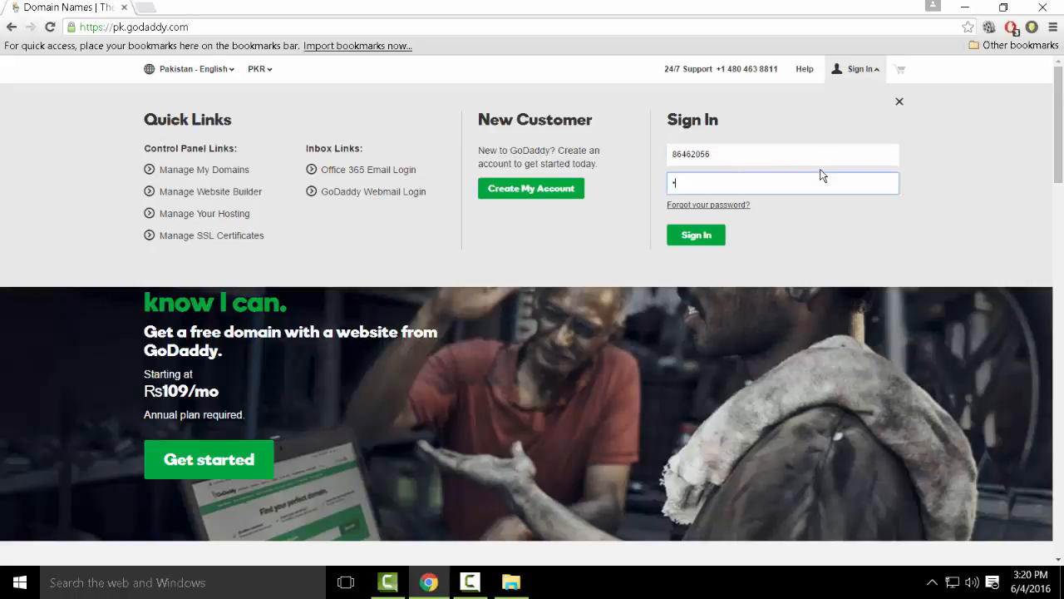
{"action": "key", "text": "Return"}
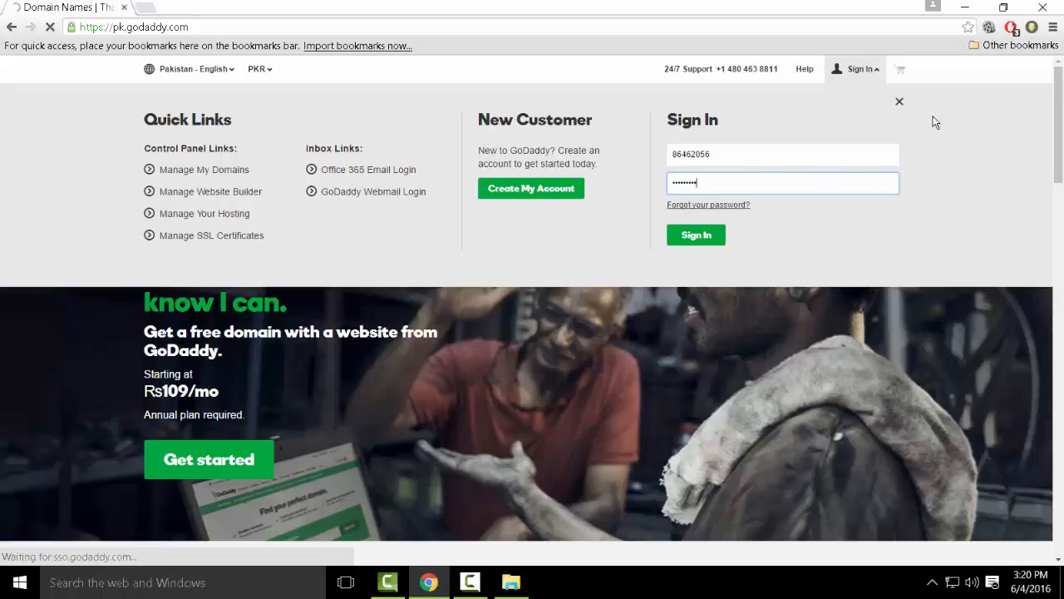
Manage the Web Hosting product and open cPanel for webelicious.co
{"action": "scroll", "coordinate": [972, 121], "scroll_direction": "down", "scroll_amount": 5}
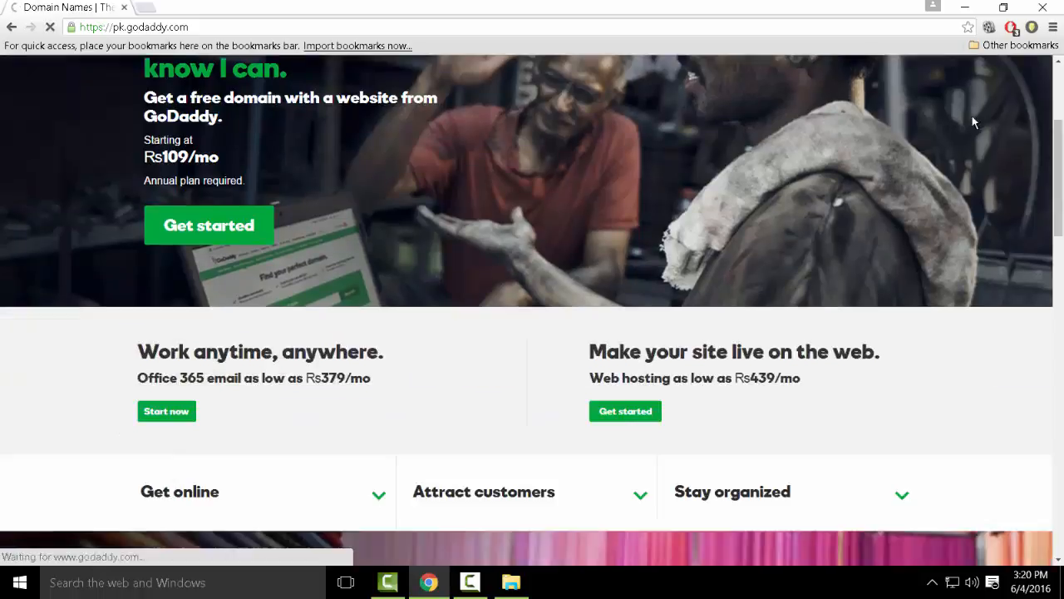
{"action": "scroll", "coordinate": [967, 138], "scroll_direction": "up", "scroll_amount": 1}
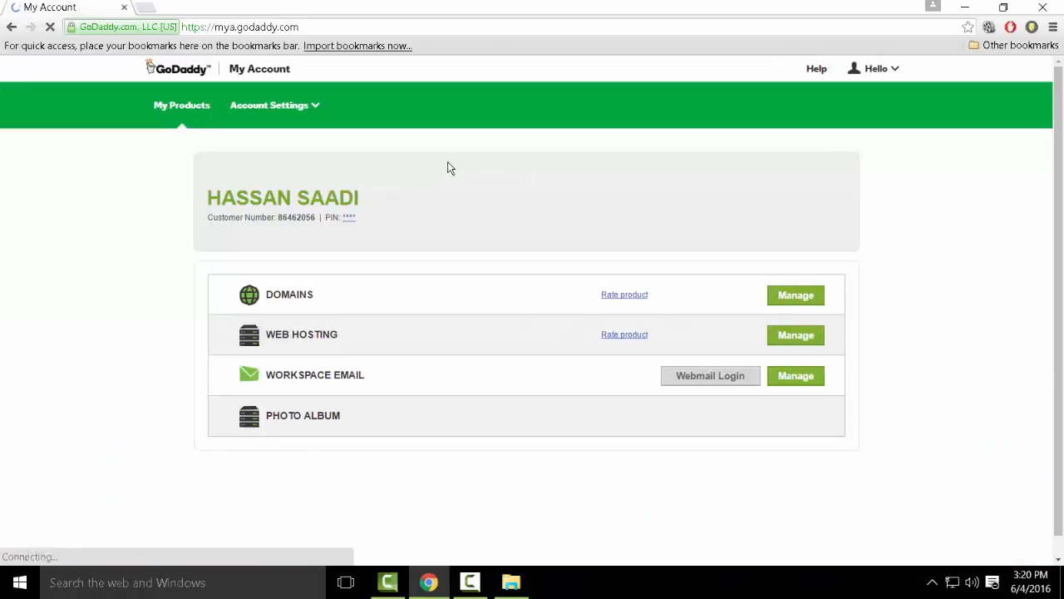
{"action": "left_click", "coordinate": [806, 341]}
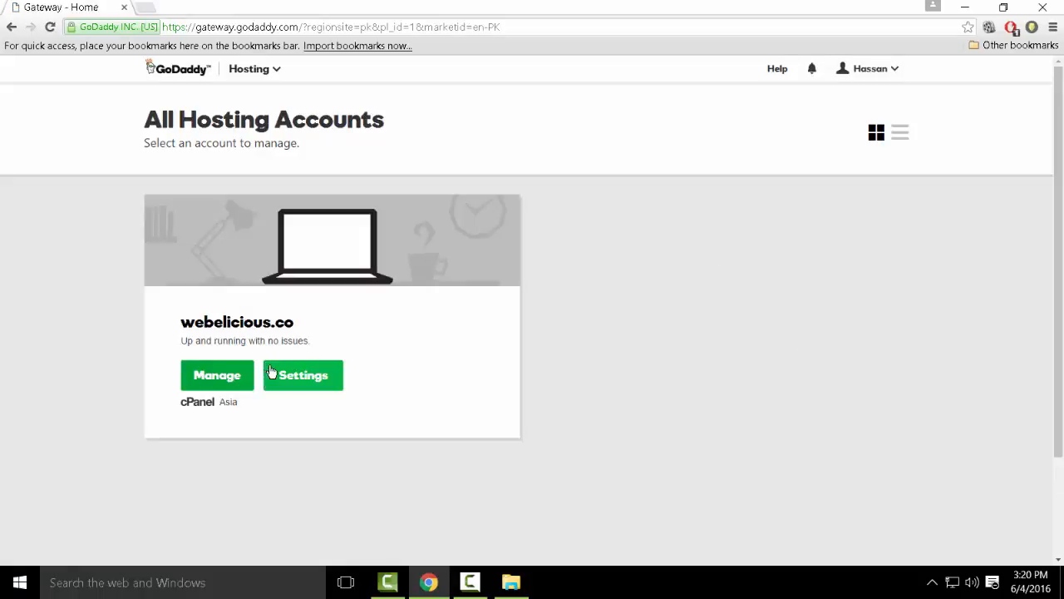
{"action": "left_click", "coordinate": [218, 376]}
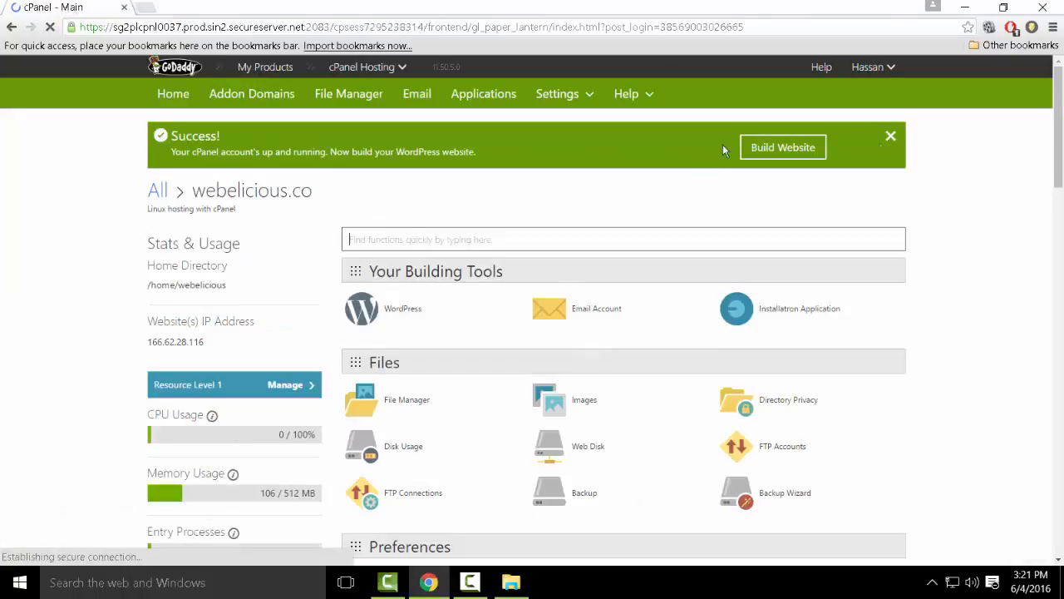
Dismiss the green Success banner and launch File Manager from the Files section
{"action": "scroll", "coordinate": [1014, 178], "scroll_direction": "down", "scroll_amount": 2}
{"action": "scroll", "coordinate": [1014, 178], "scroll_direction": "up", "scroll_amount": 2}
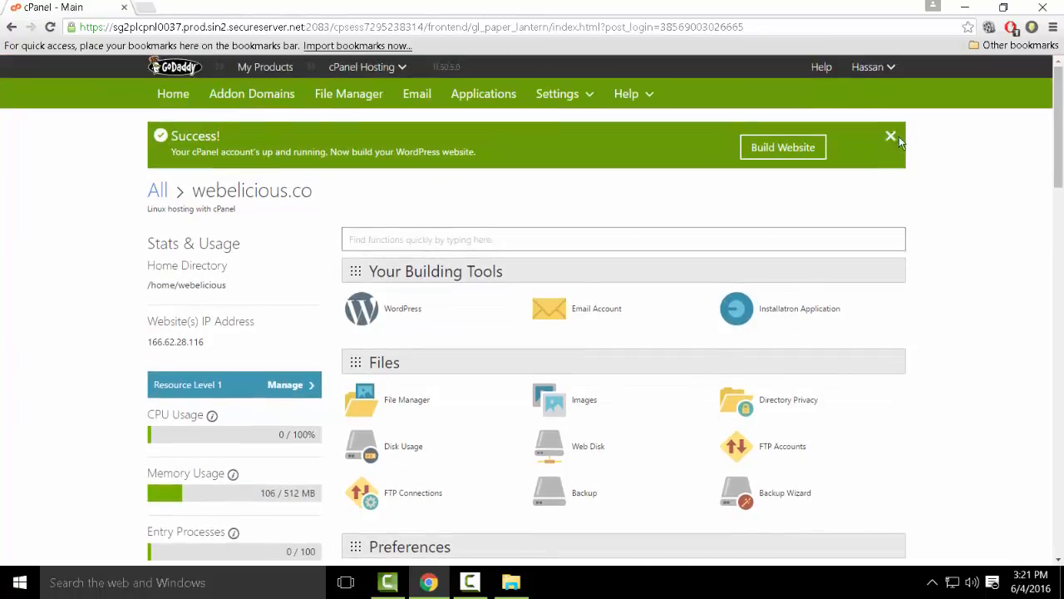
{"action": "left_click", "coordinate": [892, 136]}
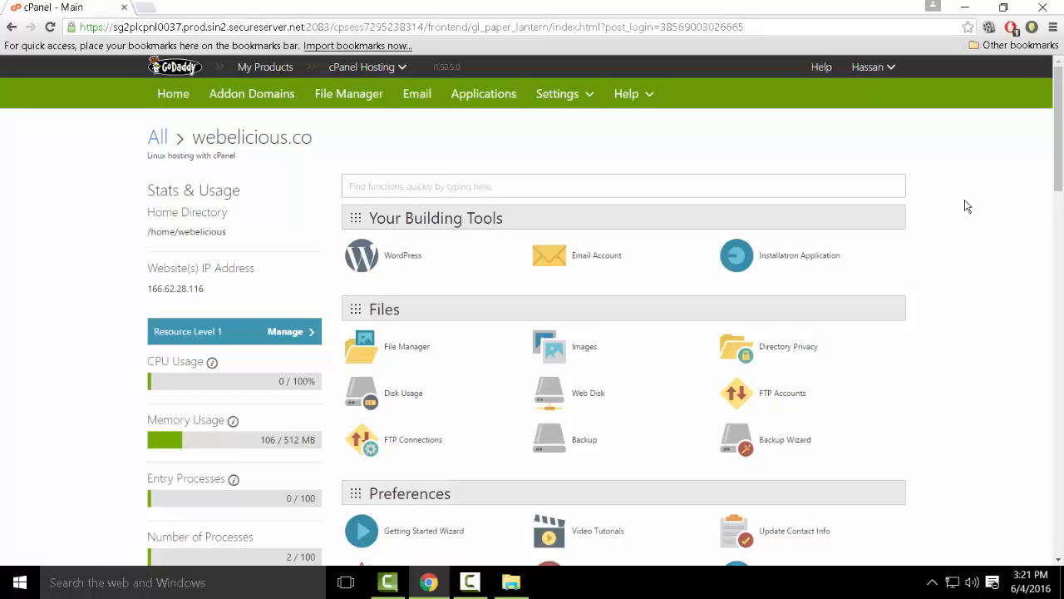
{"action": "scroll", "coordinate": [946, 195], "scroll_direction": "down", "scroll_amount": 1}
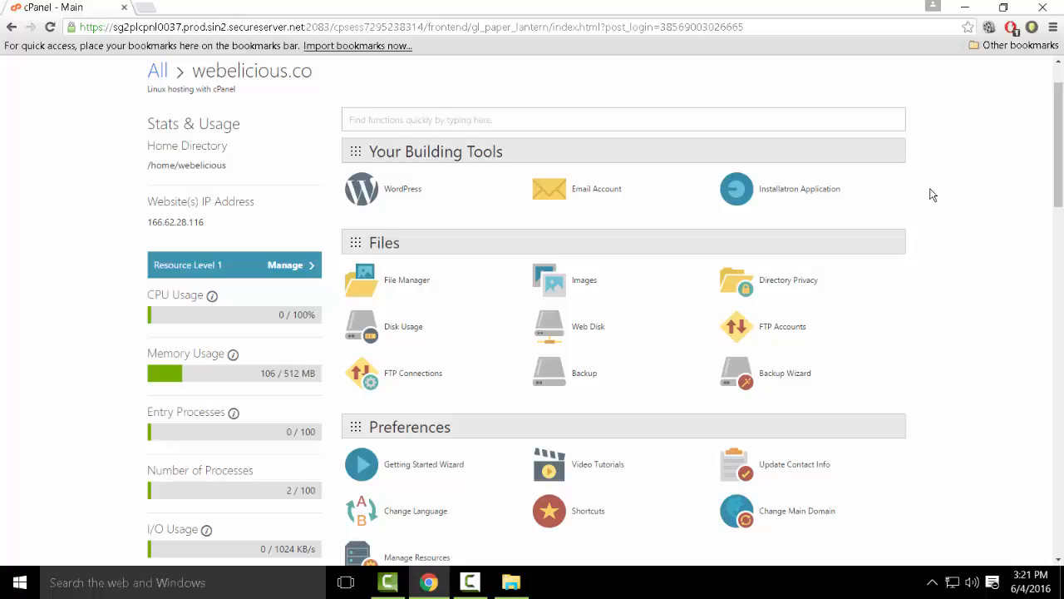
{"action": "left_click", "coordinate": [394, 286]}
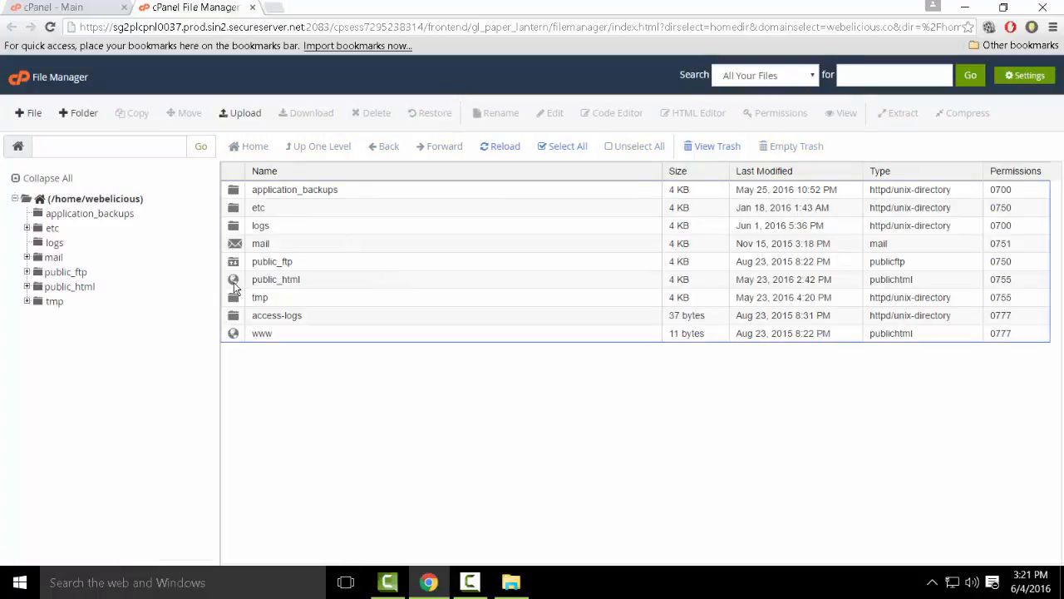
Open the public_html folder and begin adding a new folder inside it
{"action": "left_click", "coordinate": [233, 283]}
{"action": "double_click", "coordinate": [234, 283]}
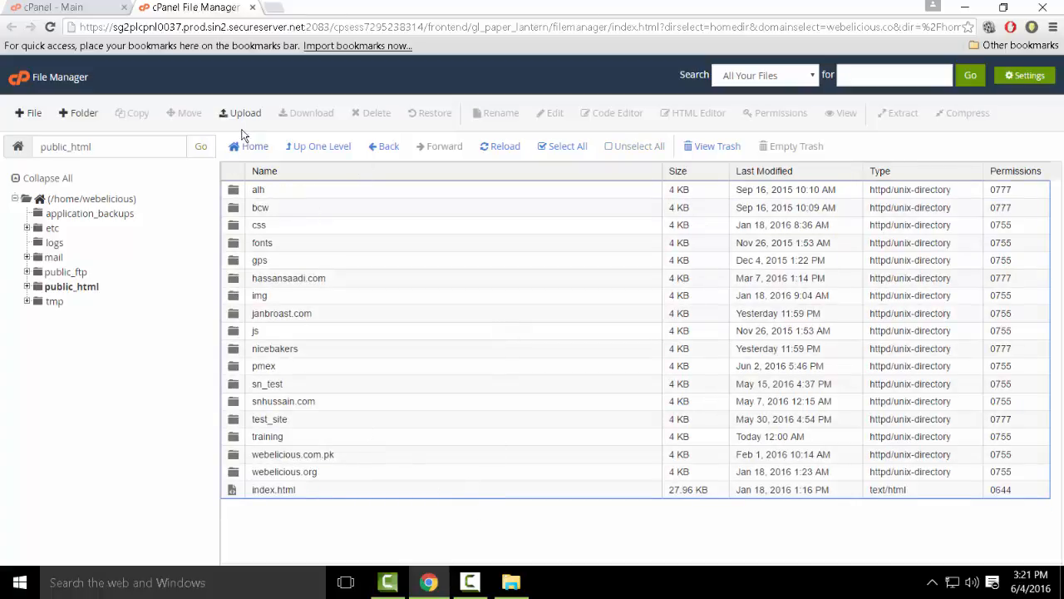
{"action": "left_click", "coordinate": [85, 118]}
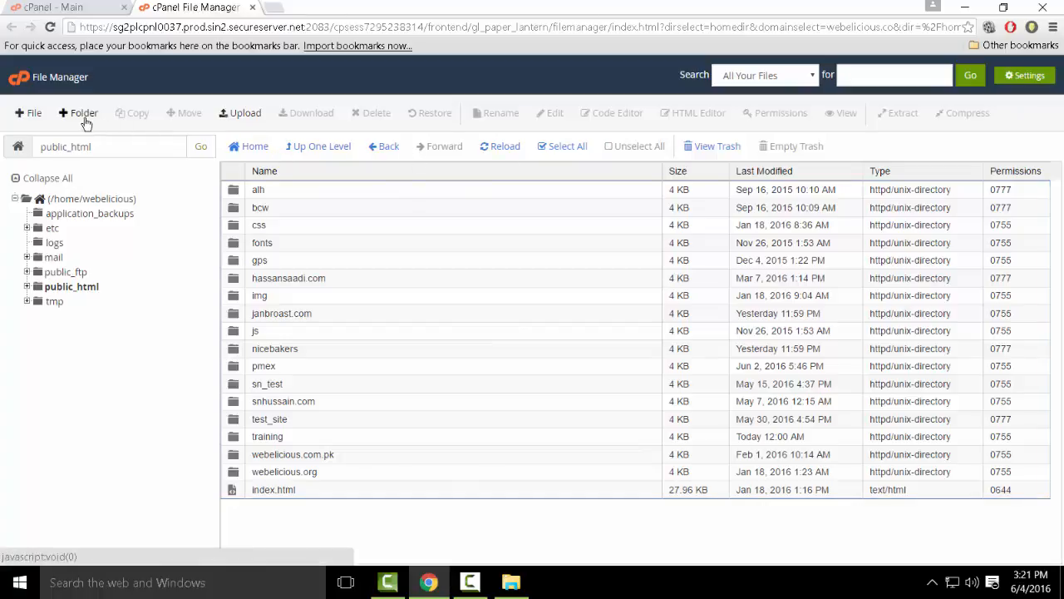
Create a folder named 'ecom' in public_html and open it
{"action": "type", "text": "e"}
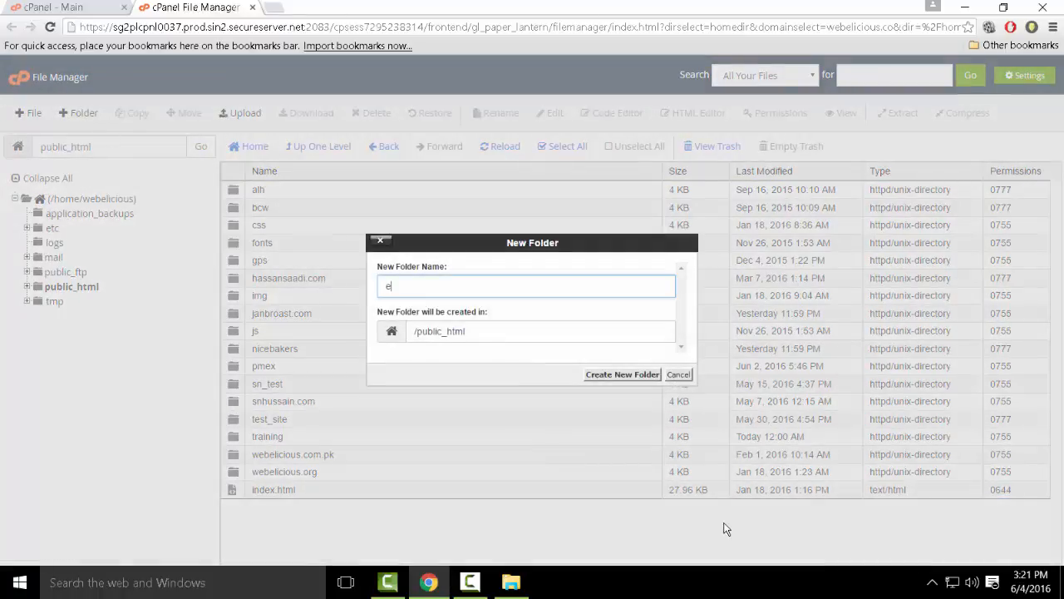
{"action": "type", "text": "com"}
{"action": "key", "text": "Return"}
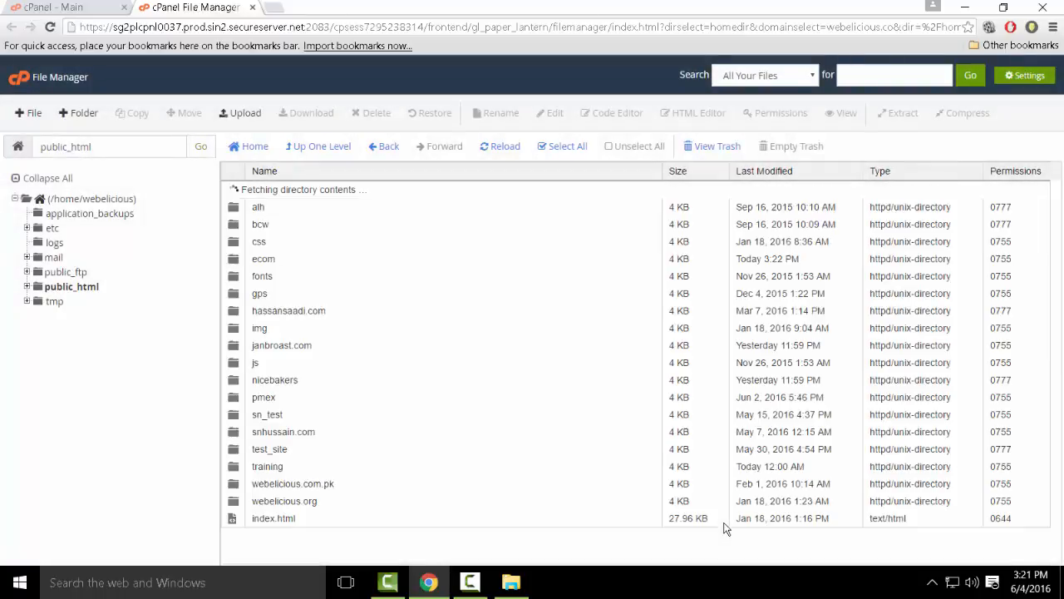
{"action": "double_click", "coordinate": [237, 247]}
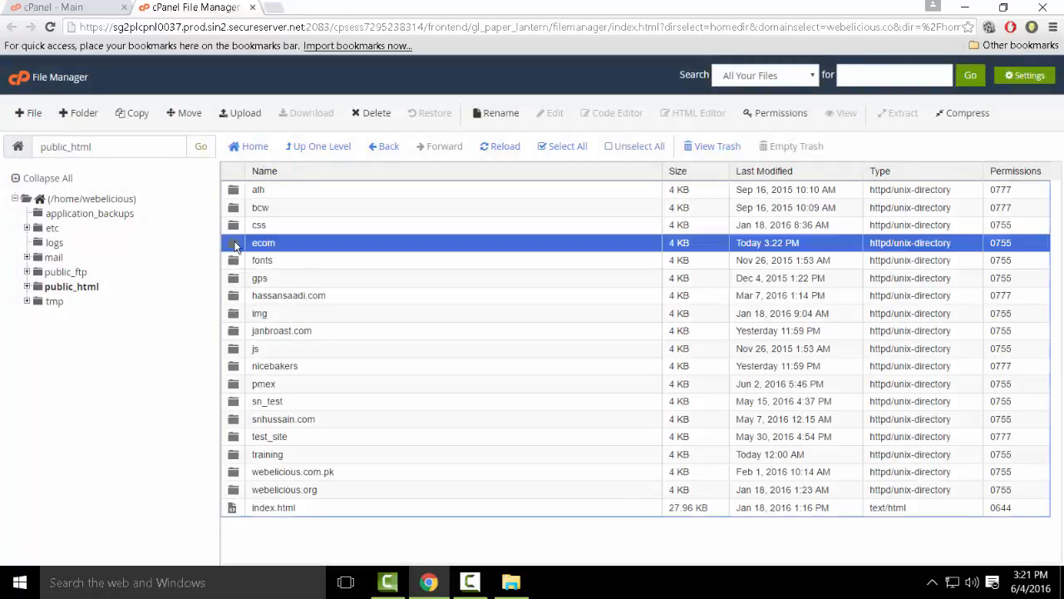
{"action": "left_click", "coordinate": [512, 585]}
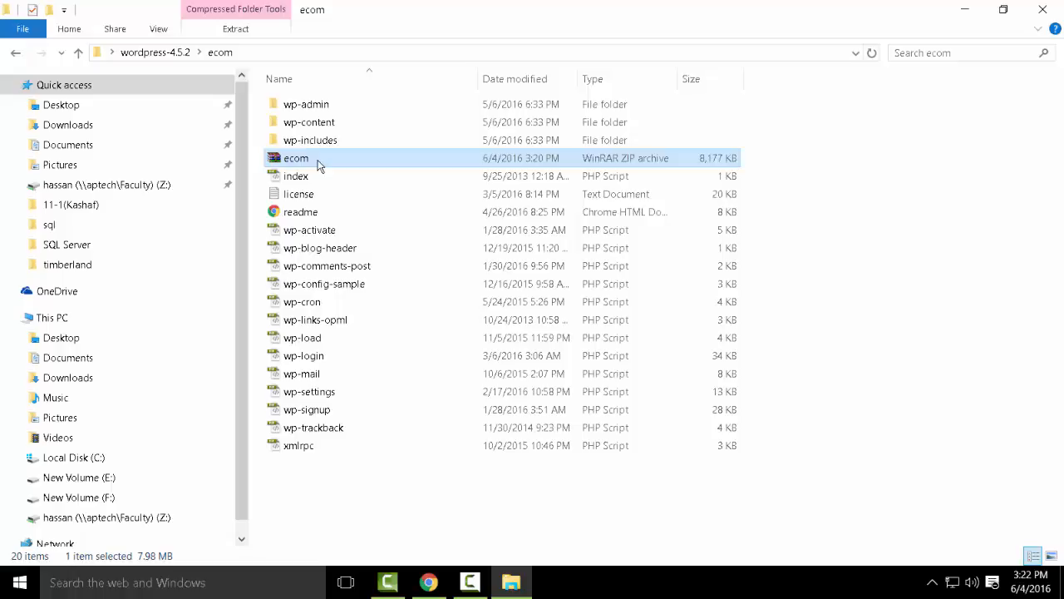
{"action": "left_click", "coordinate": [397, 583]}
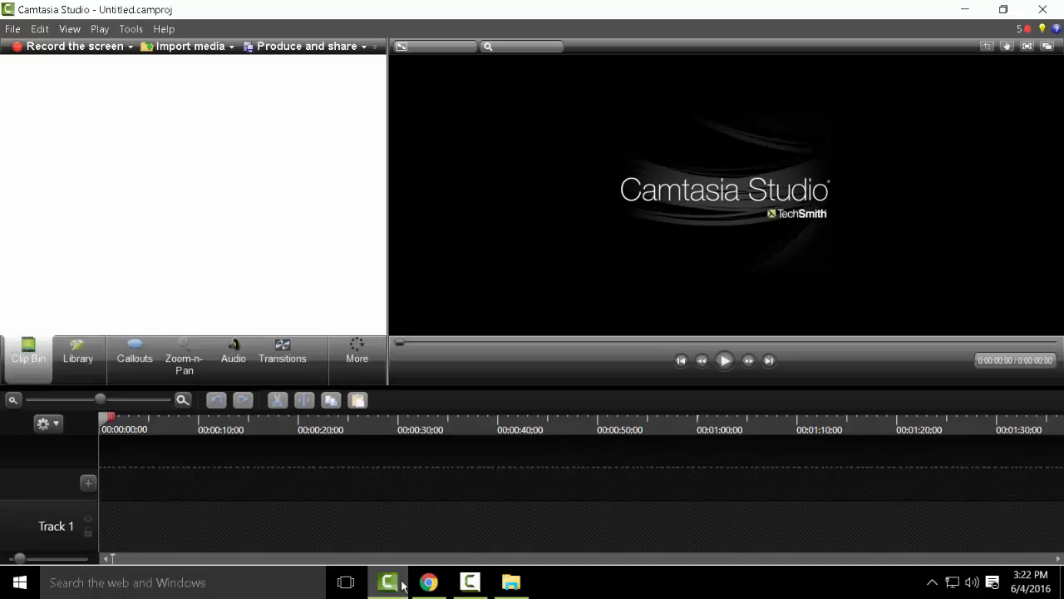
{"action": "left_click", "coordinate": [402, 586]}
{"action": "mouse_move", "coordinate": [428, 586]}
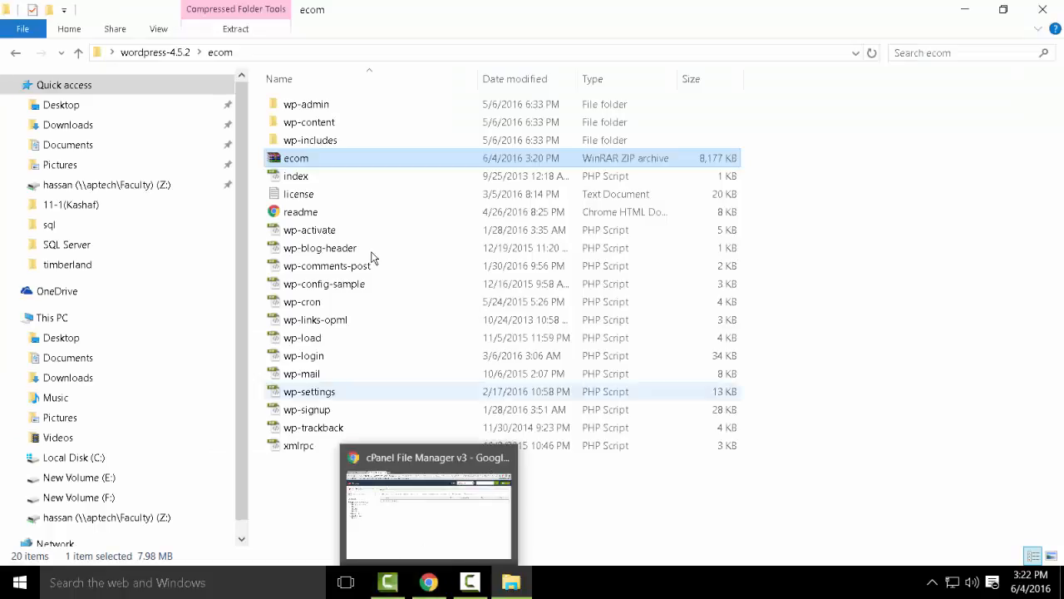
{"action": "left_click", "coordinate": [428, 582]}
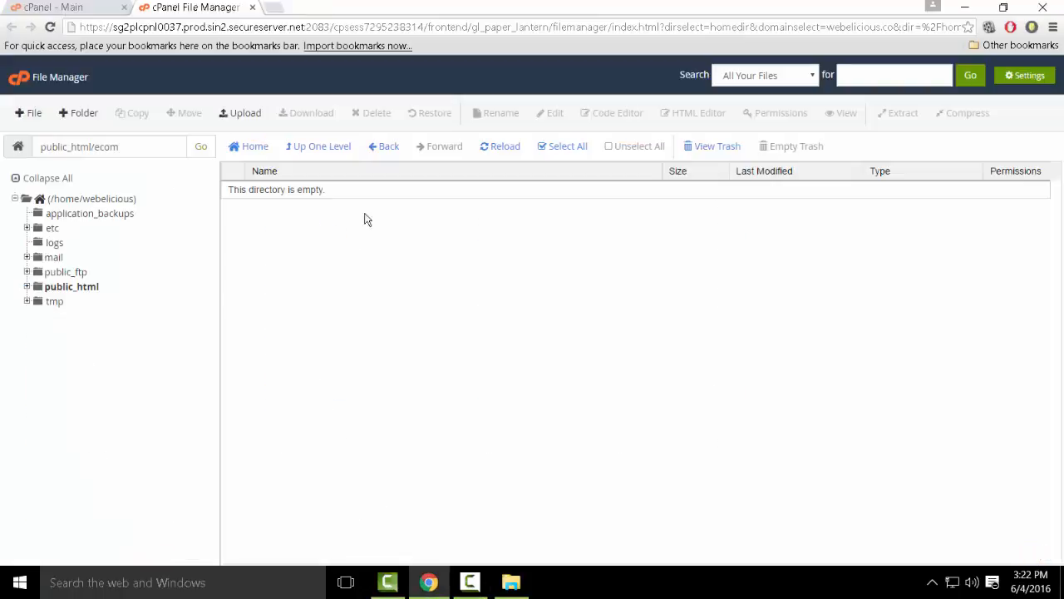
Open the upload page for public_html/ecom with uploaded file permissions set to 777
{"action": "left_click", "coordinate": [247, 121]}
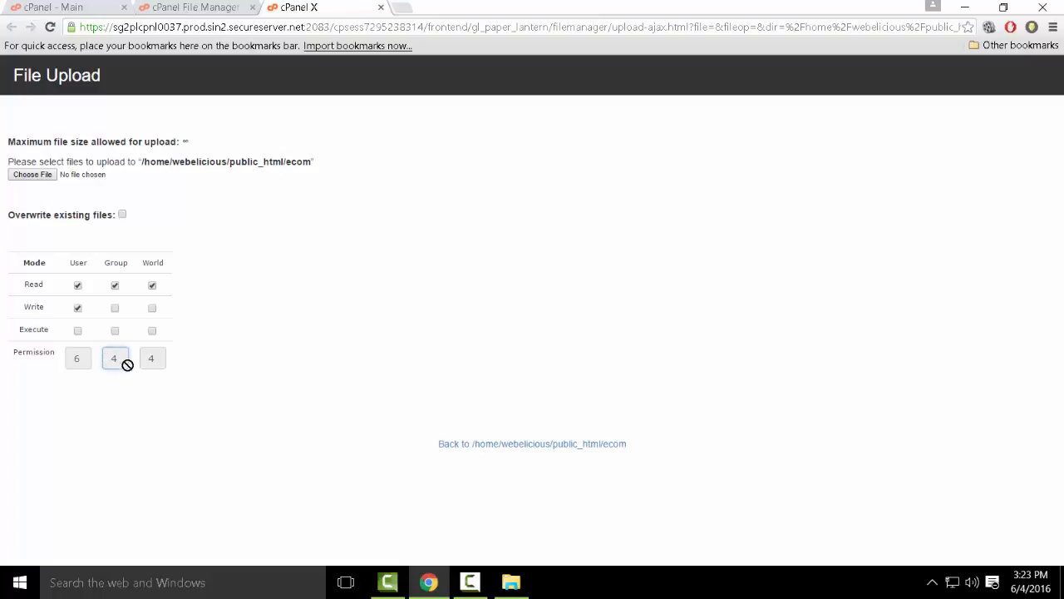
{"action": "left_click", "coordinate": [115, 308]}
{"action": "left_click", "coordinate": [152, 307]}
{"action": "left_click", "coordinate": [151, 330]}
{"action": "left_click", "coordinate": [114, 331]}
{"action": "left_click", "coordinate": [77, 330]}
Upload ecom.zip from Desktop\wordpress-4.5.2\ecom and refresh to see it listed
{"action": "left_click", "coordinate": [52, 177]}
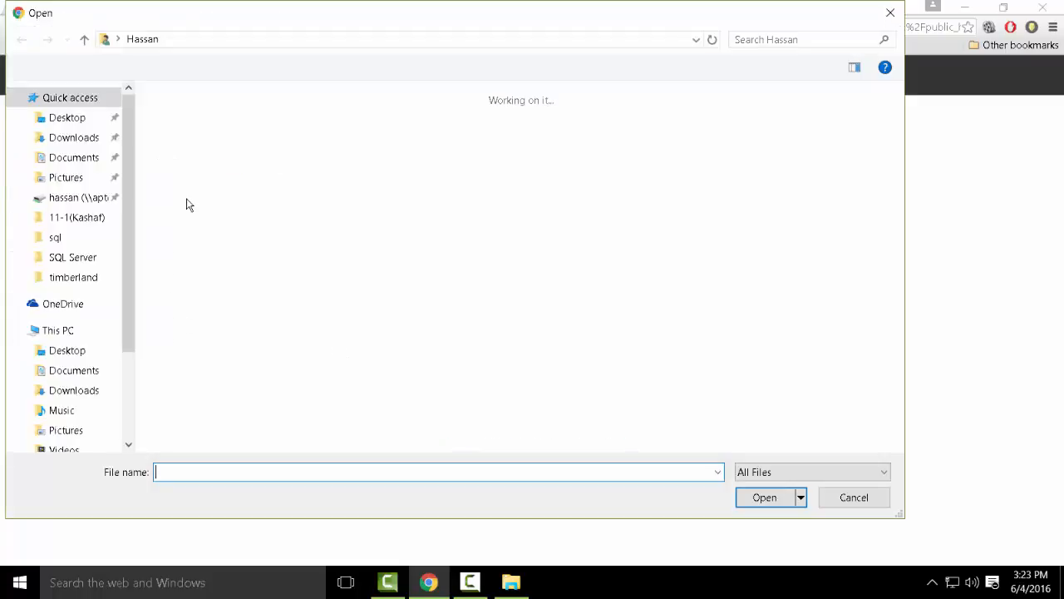
{"action": "left_click", "coordinate": [66, 117]}
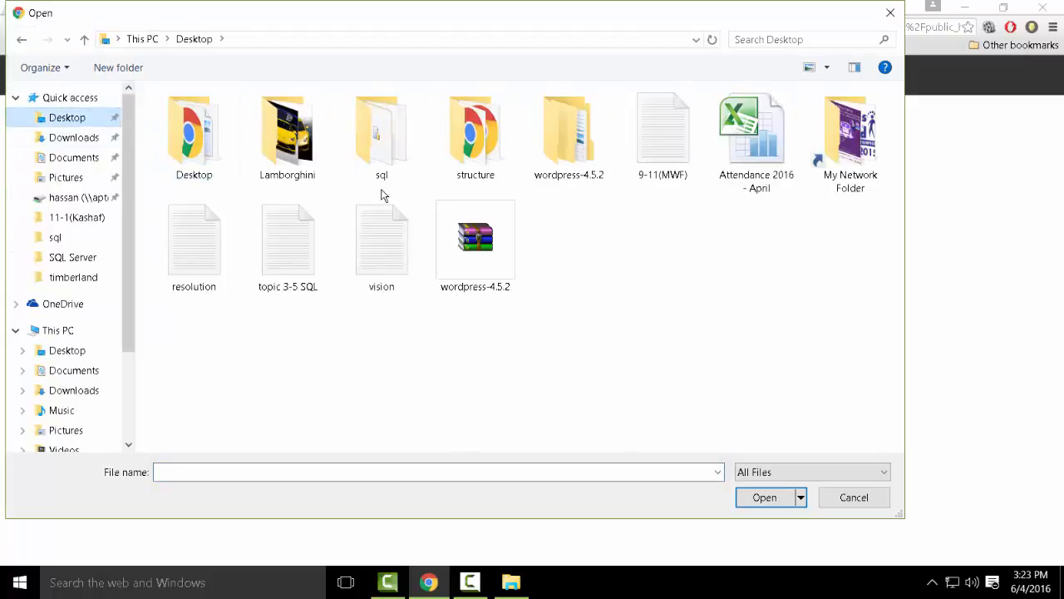
{"action": "double_click", "coordinate": [569, 133]}
{"action": "double_click", "coordinate": [228, 122]}
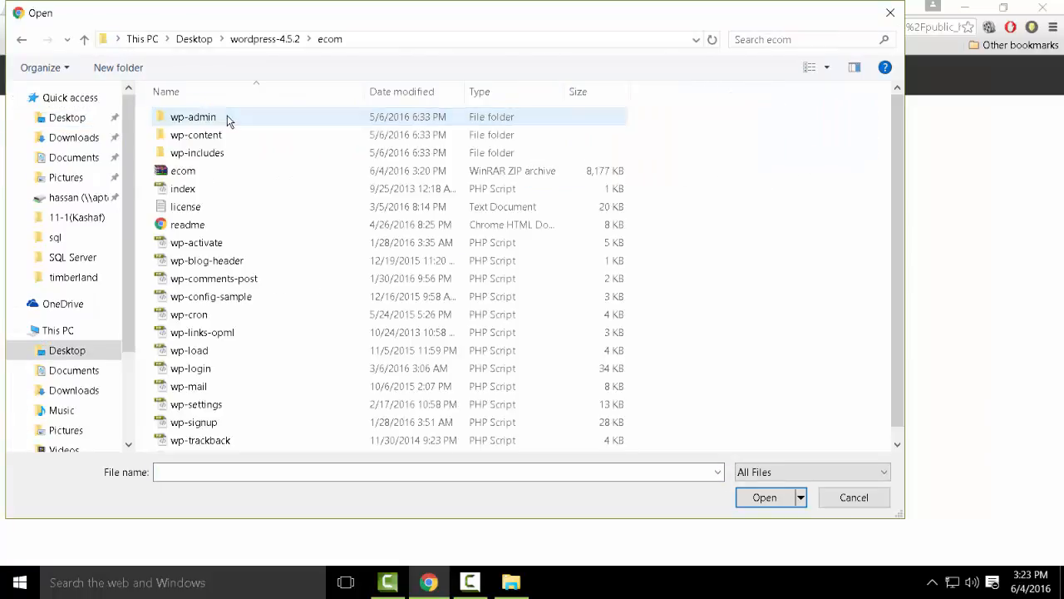
{"action": "double_click", "coordinate": [201, 171]}
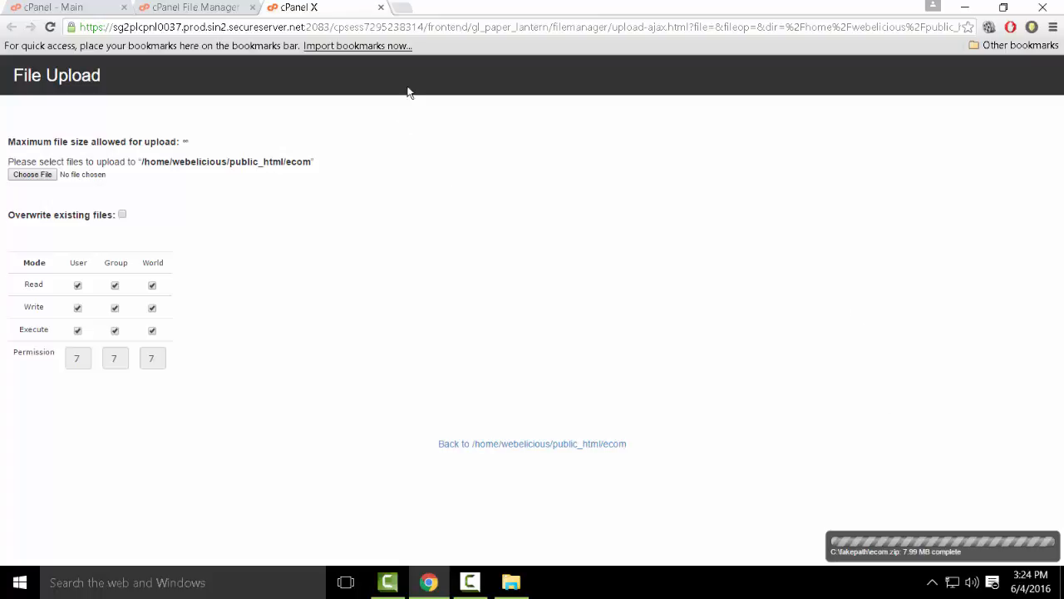
{"action": "left_click", "coordinate": [380, 6]}
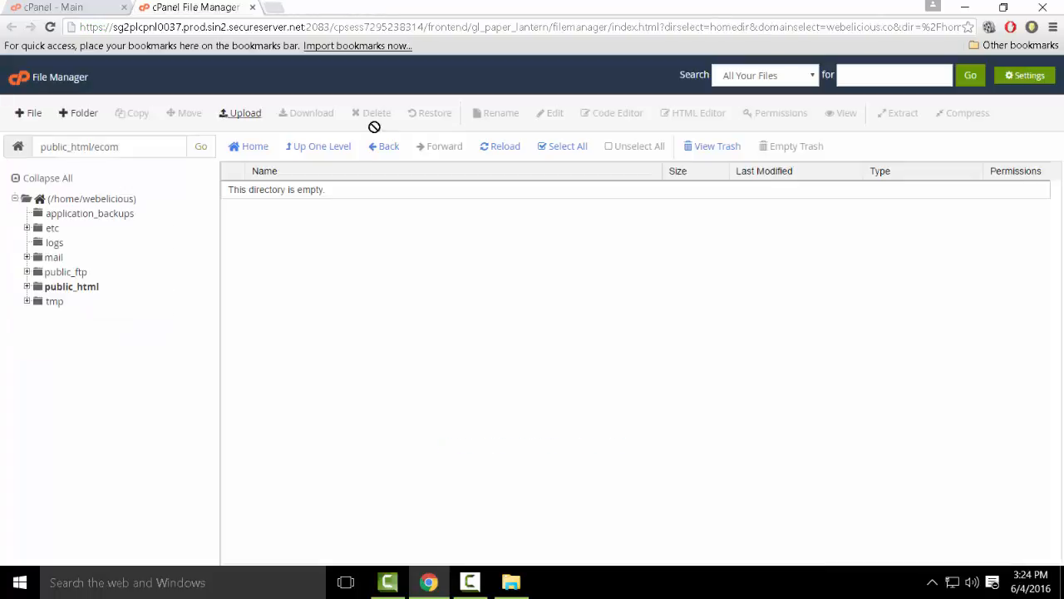
{"action": "left_click", "coordinate": [515, 150]}
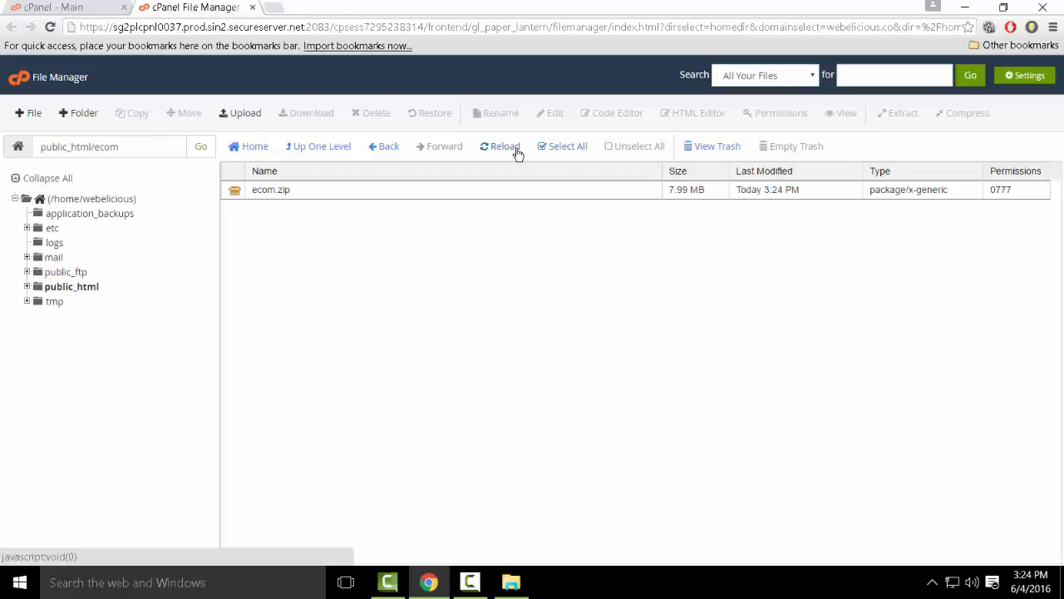
Extract ecom.zip in place so wp-admin, wp-content and wp-includes appear
{"action": "right_click", "coordinate": [234, 190]}
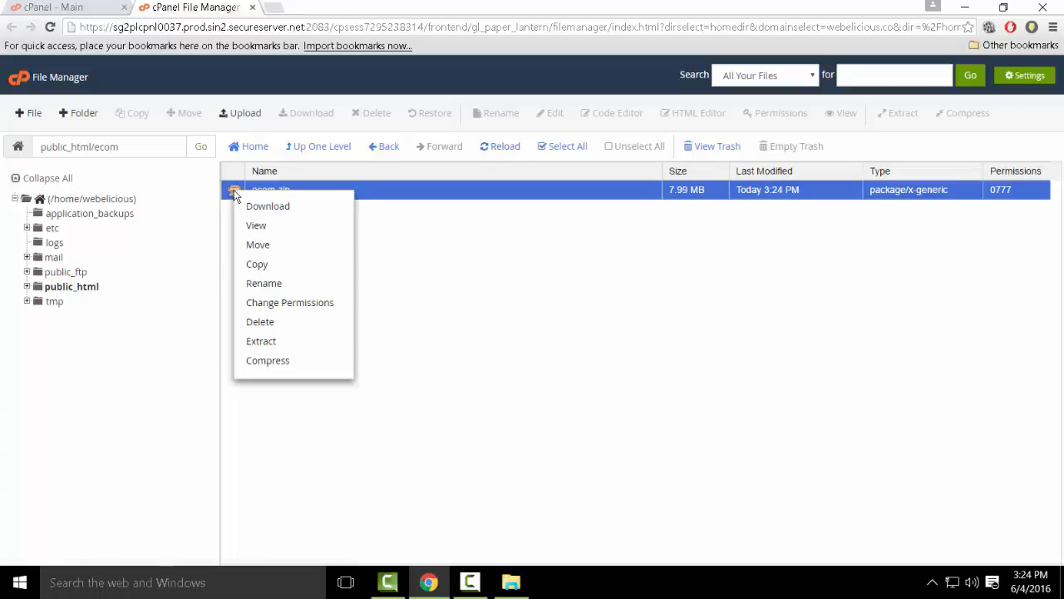
{"action": "left_click", "coordinate": [290, 343]}
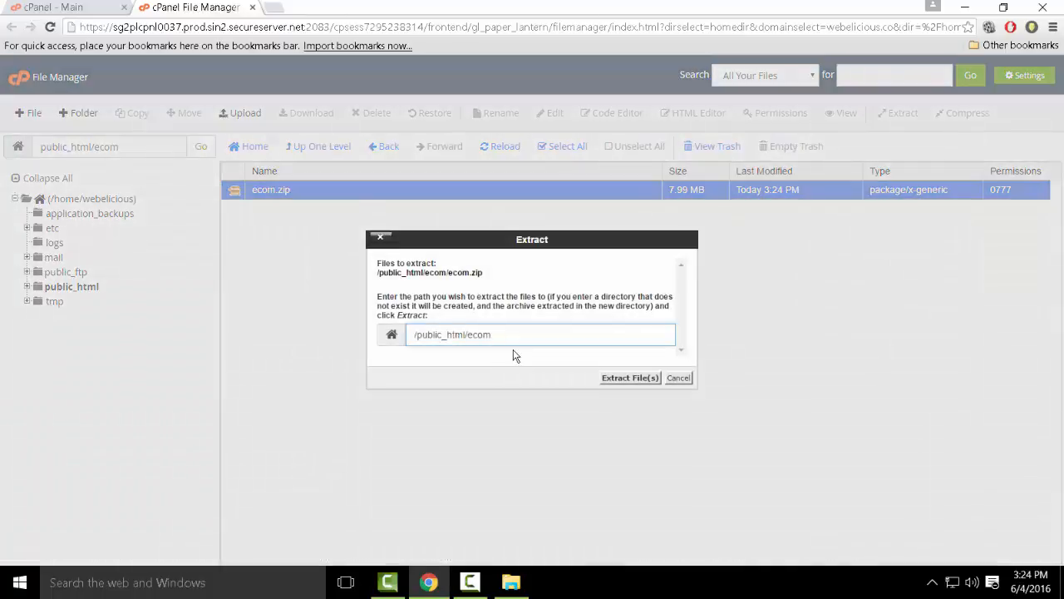
{"action": "left_click", "coordinate": [625, 378]}
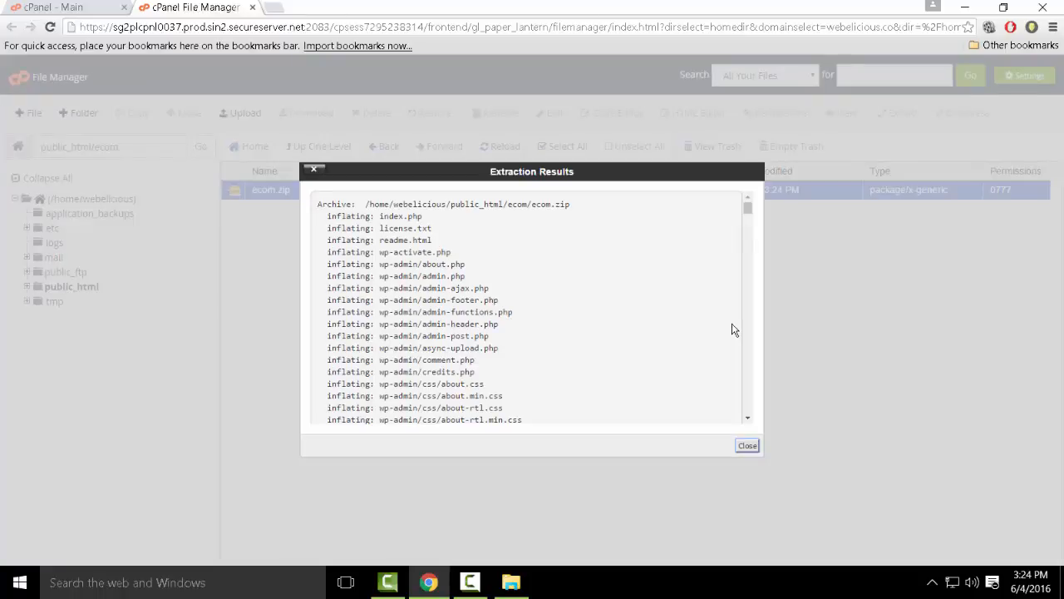
{"action": "left_click", "coordinate": [747, 445]}
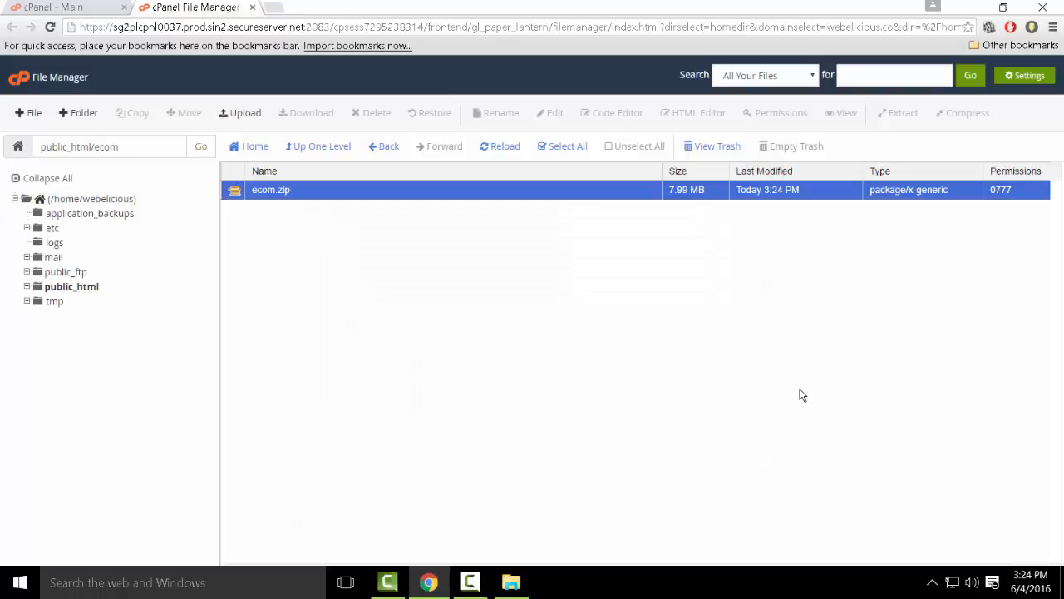
{"action": "left_click", "coordinate": [505, 148]}
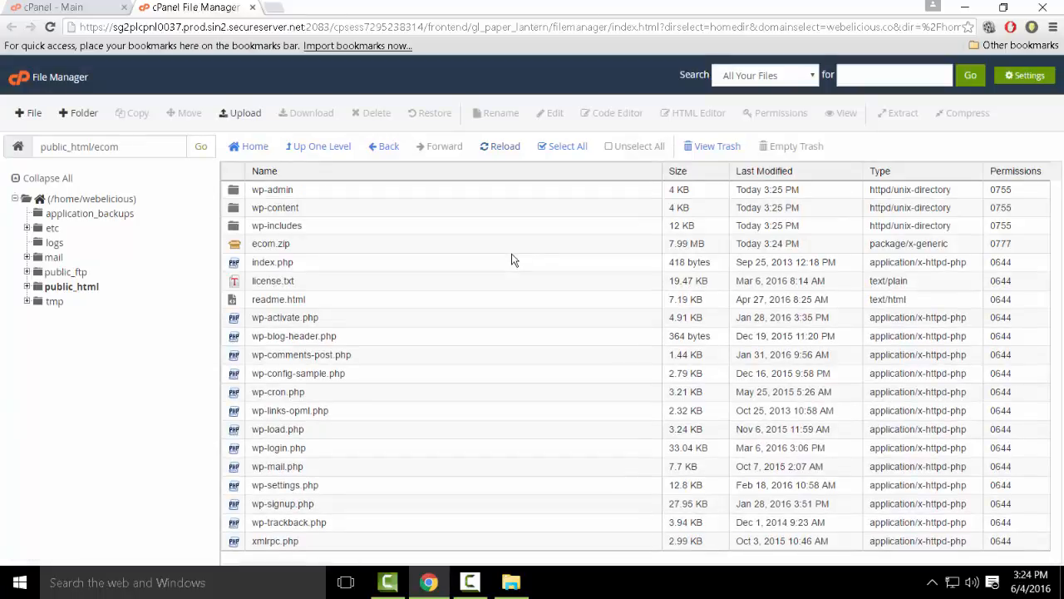
Trash ecom.zip from public_html/ecom and close the File Manager
{"action": "left_click", "coordinate": [257, 247]}
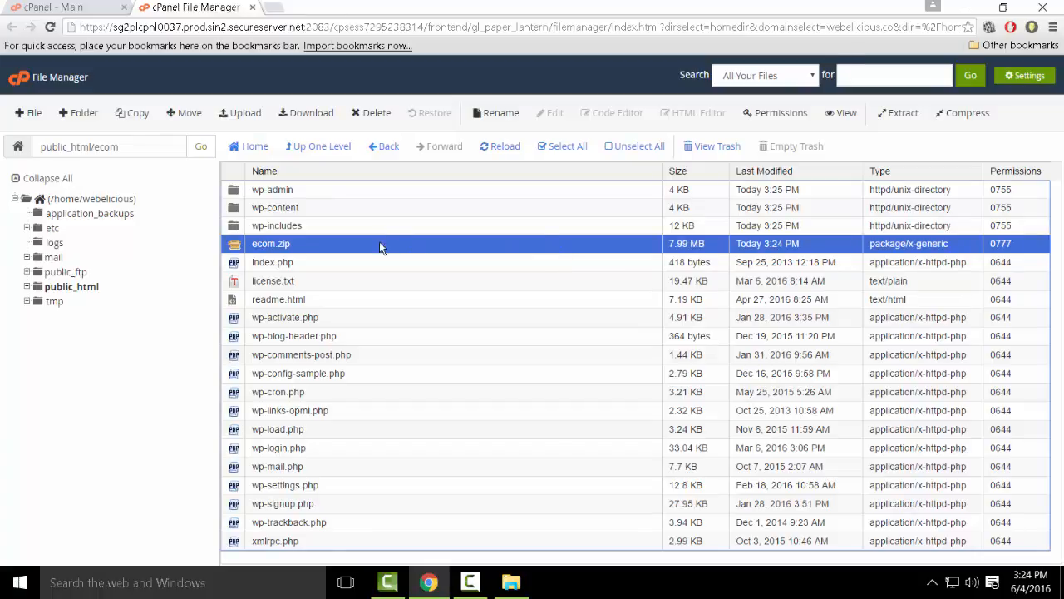
{"action": "left_click", "coordinate": [371, 112]}
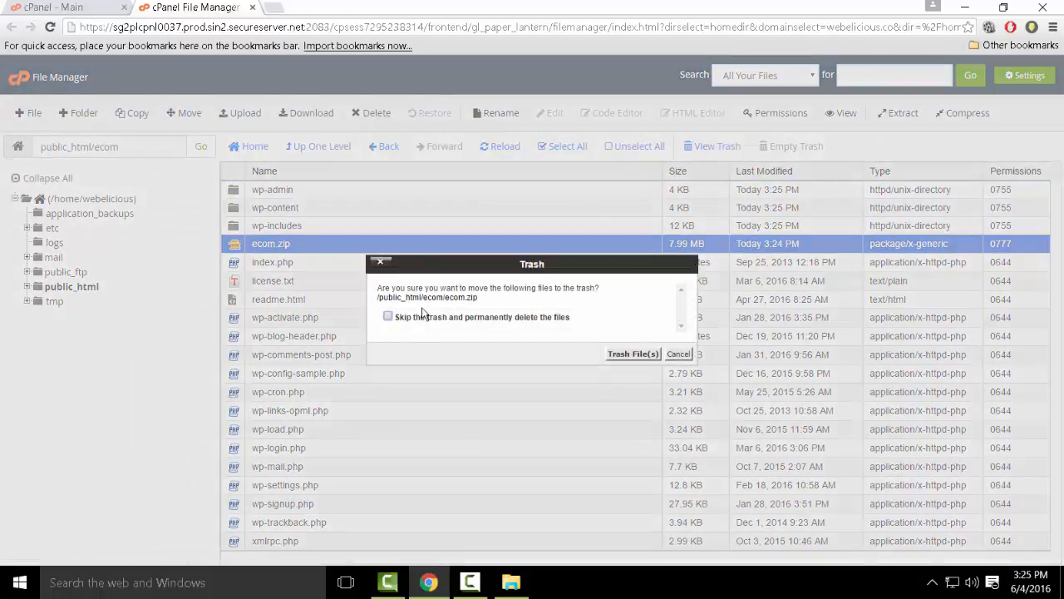
{"action": "left_click", "coordinate": [627, 357]}
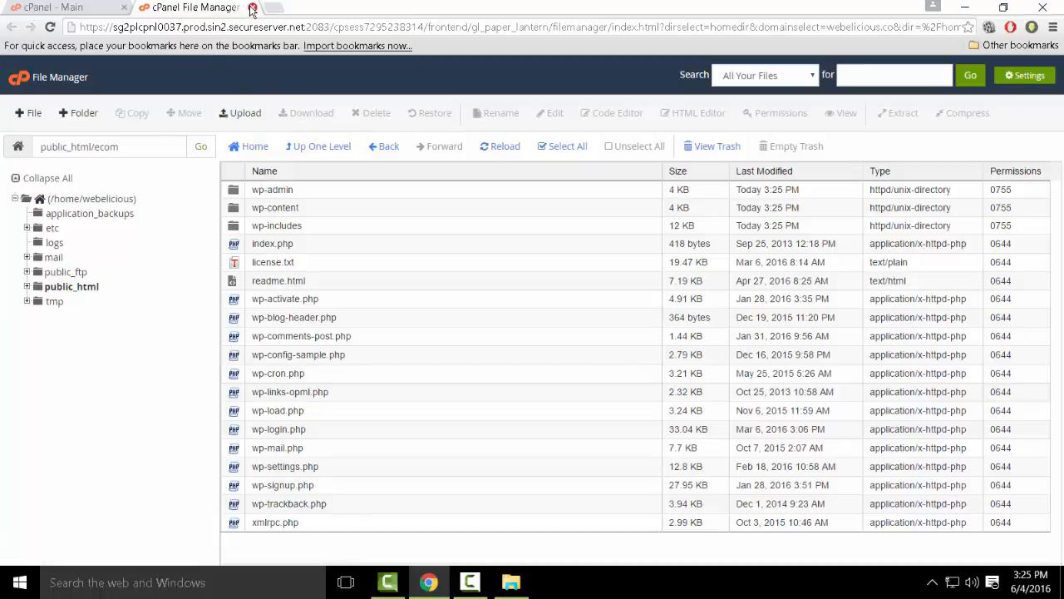
{"action": "left_click", "coordinate": [252, 8]}
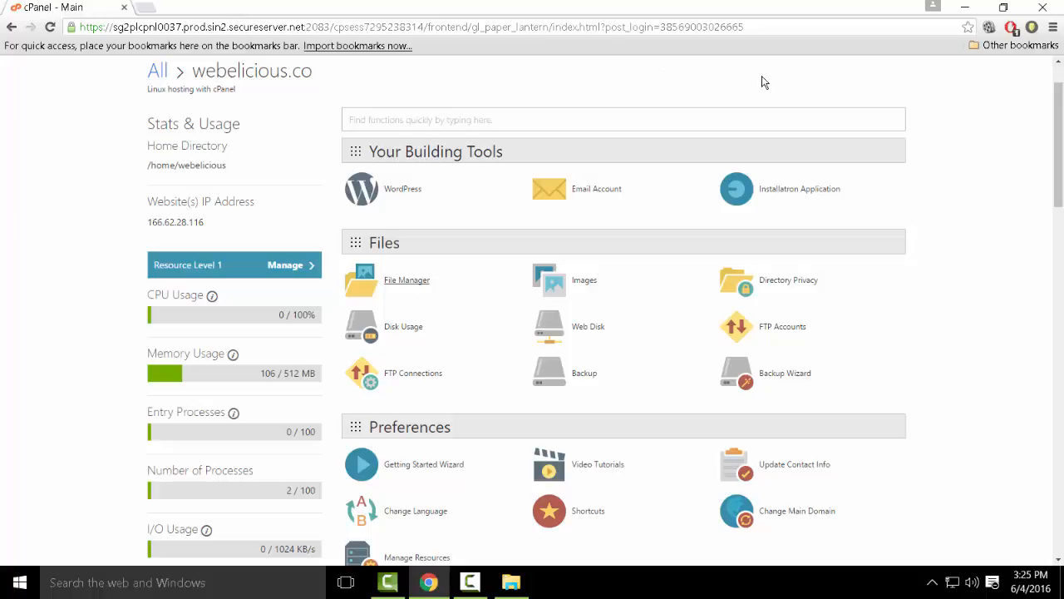
Scroll to the Databases section of cPanel and open MySQL® Databases
{"action": "scroll", "coordinate": [990, 181], "scroll_direction": "down", "scroll_amount": 2}
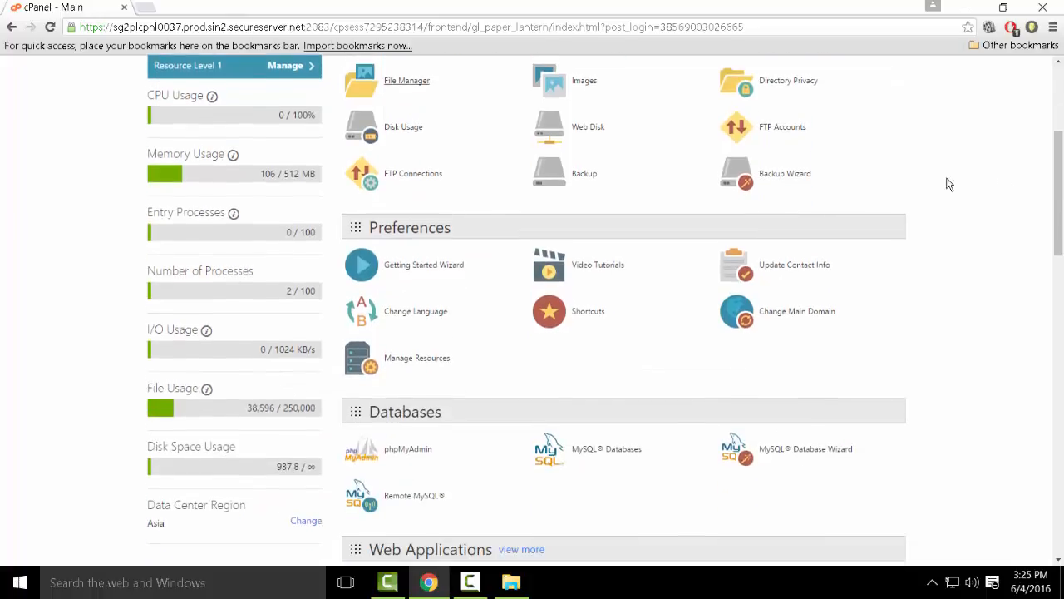
{"action": "scroll", "coordinate": [521, 183], "scroll_direction": "down", "scroll_amount": 2}
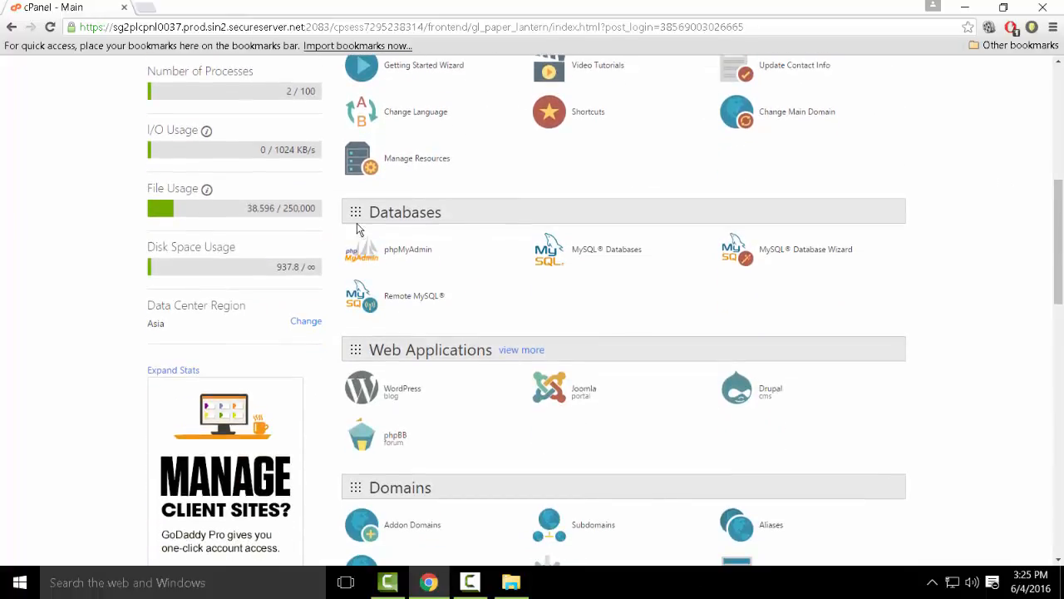
{"action": "scroll", "coordinate": [932, 237], "scroll_direction": "down", "scroll_amount": 2}
{"action": "scroll", "coordinate": [932, 237], "scroll_direction": "up", "scroll_amount": 1}
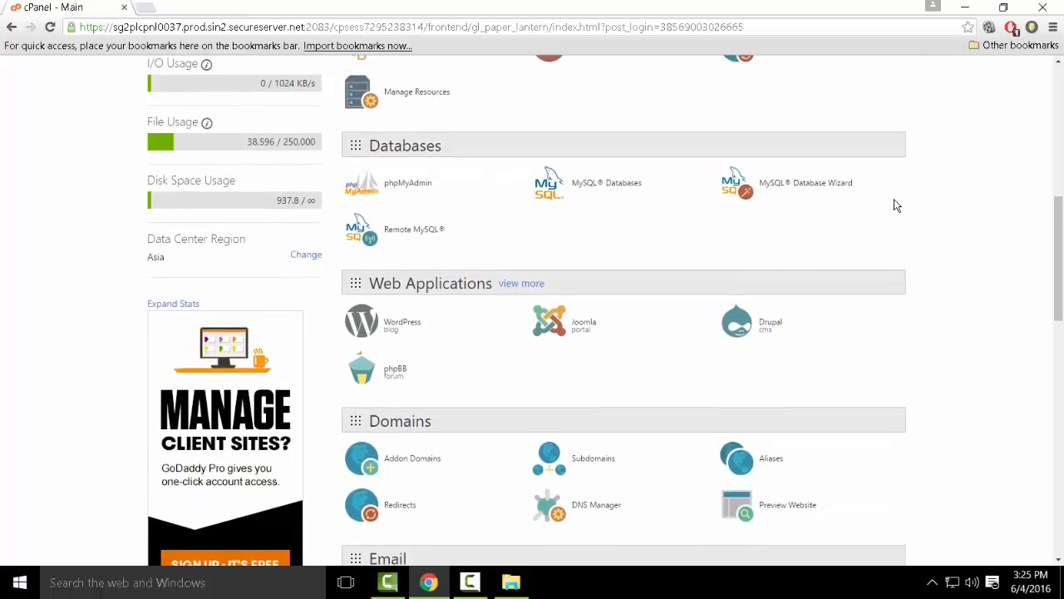
{"action": "left_click", "coordinate": [626, 190]}
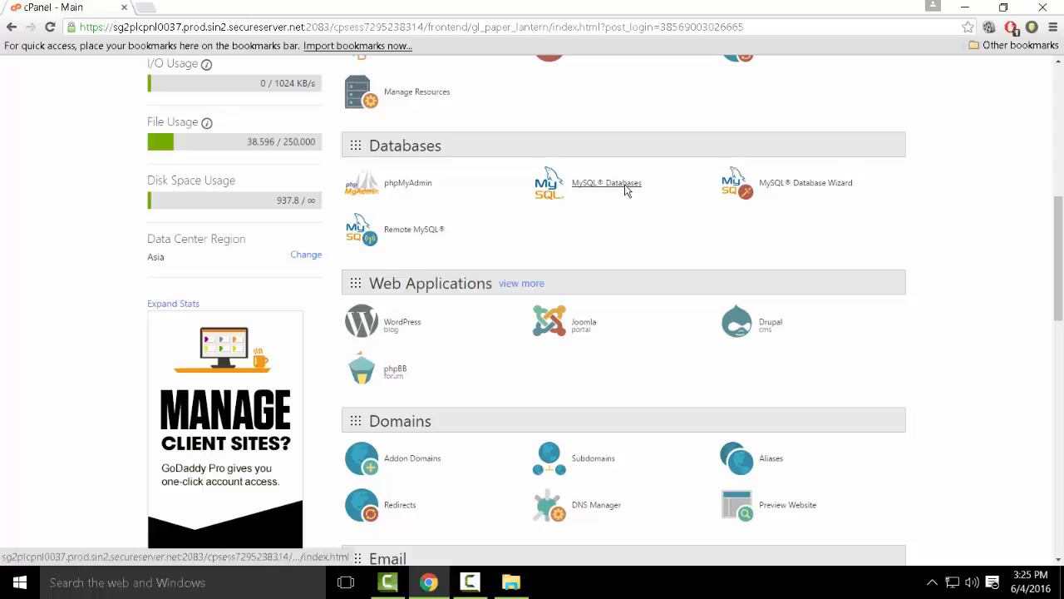